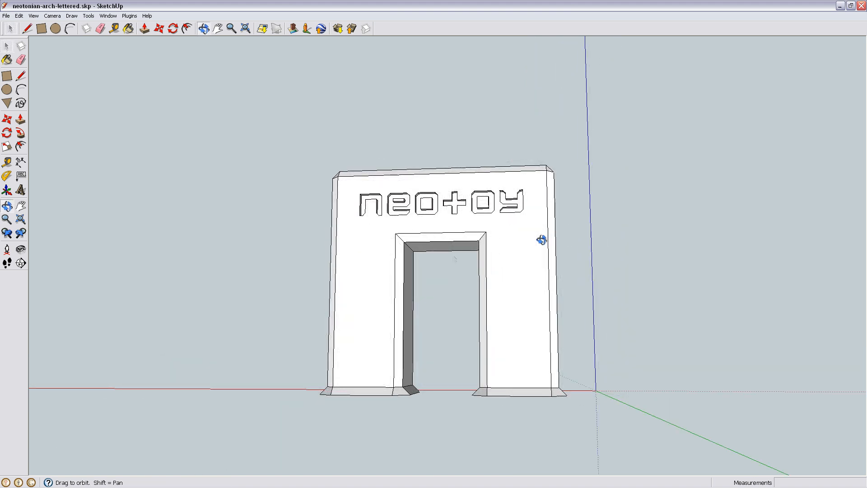
- Examine the arch's interior from several sides using the X-ray face style, and restore the opaque display
key(space)
middle_drag(522, 312, 558, 332)
click(34, 16)
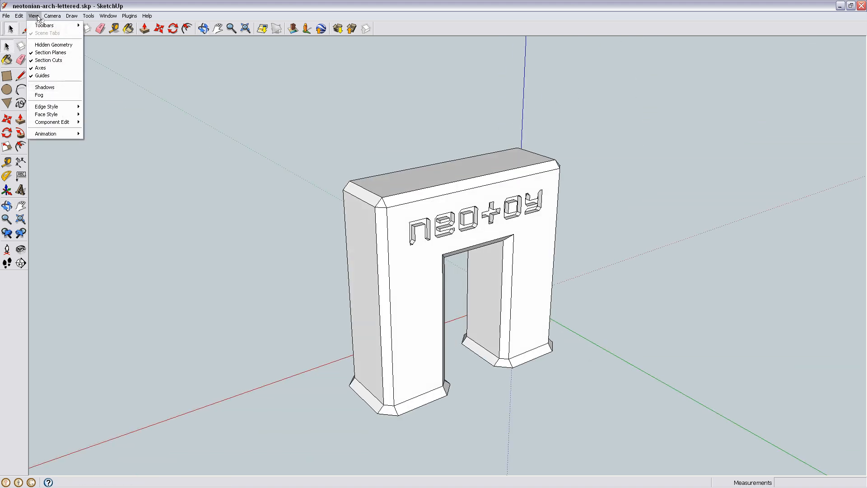
mouse_move(64, 117)
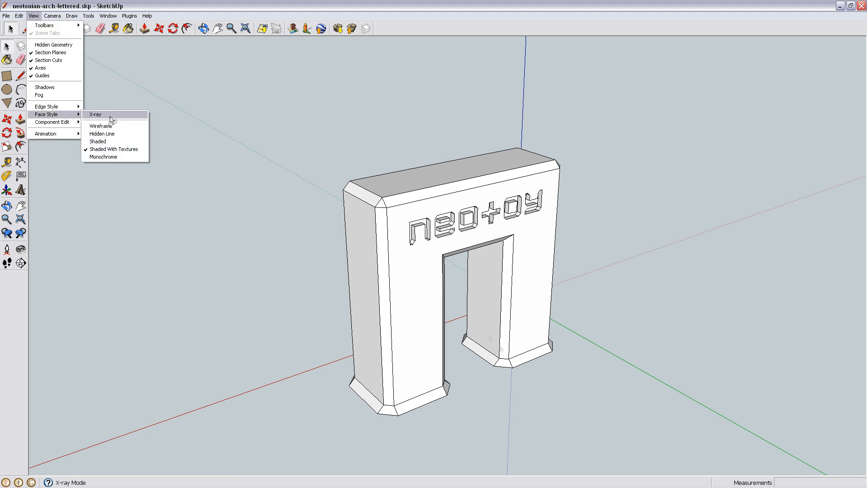
click(111, 119)
middle_drag(617, 308, 728, 249)
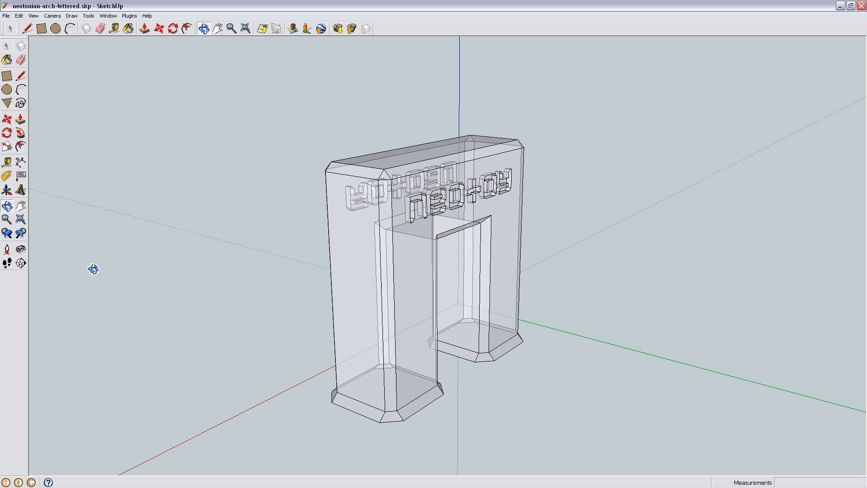
drag(93, 269, 501, 278)
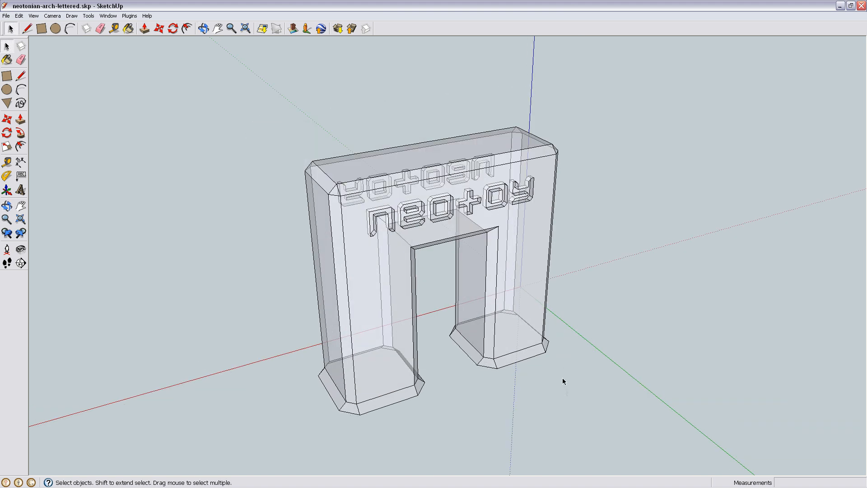
click(34, 15)
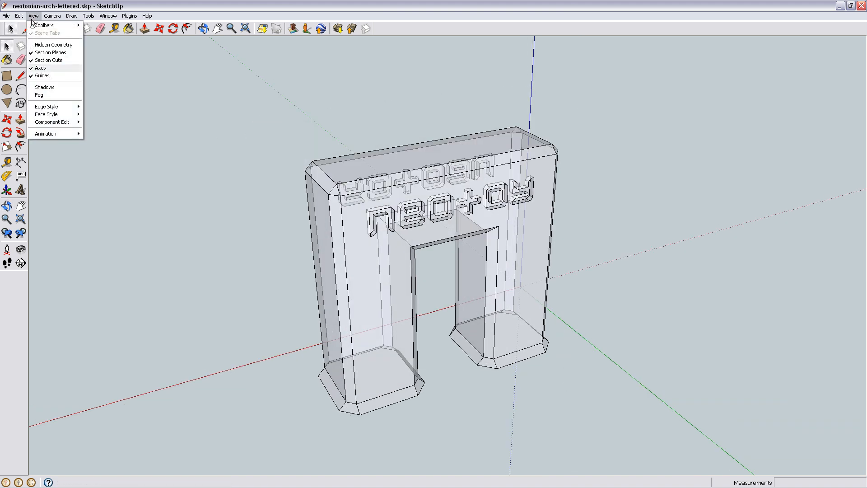
click(96, 115)
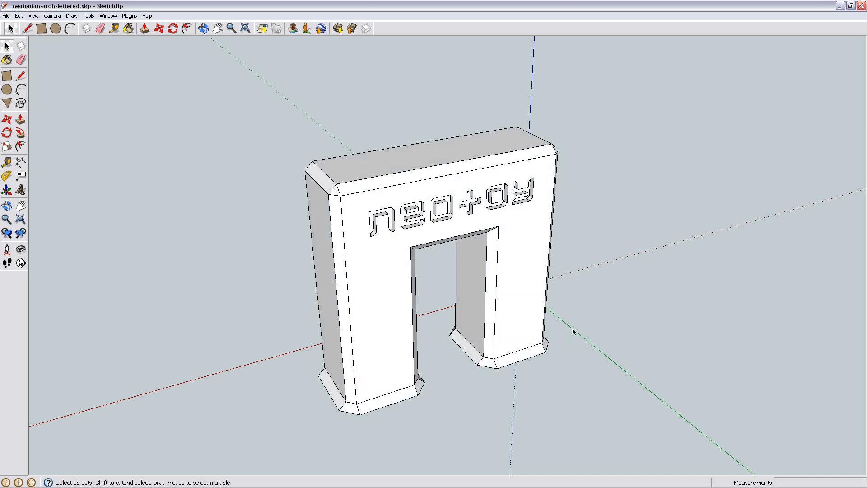
- Examine the lettered front and bevelled edges of the arch from straight on and at an angle
middle_drag(573, 333, 495, 275)
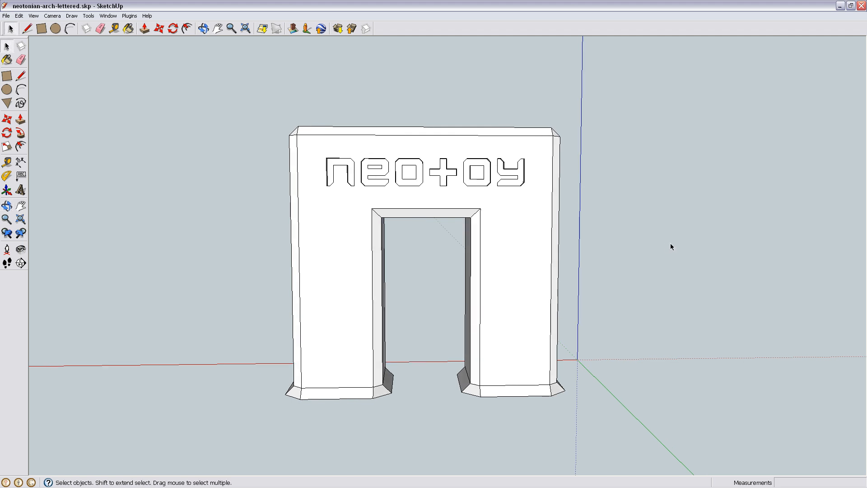
middle_drag(671, 247, 560, 186)
middle_drag(505, 183, 482, 278)
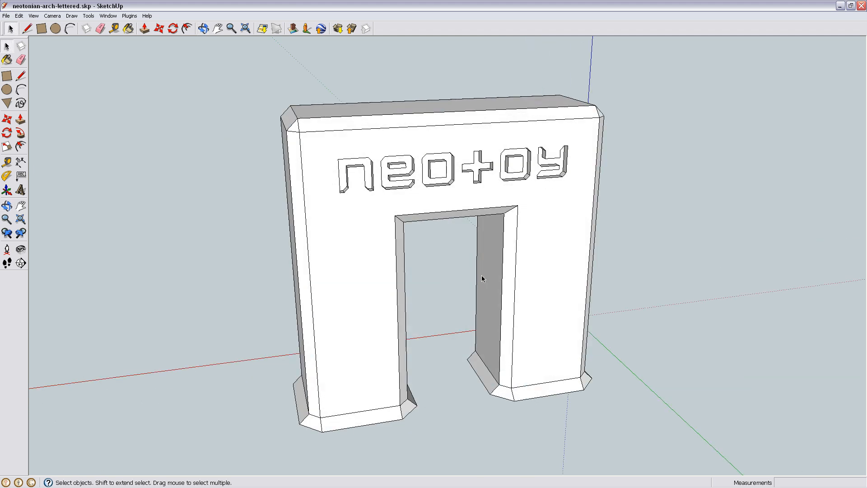
scroll(491, 286, down, 2)
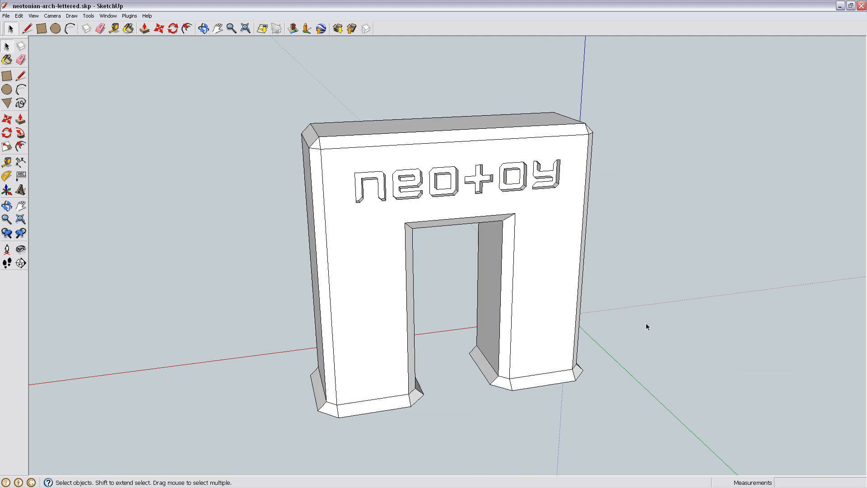
middle_drag(686, 345, 604, 265)
middle_drag(575, 217, 487, 326)
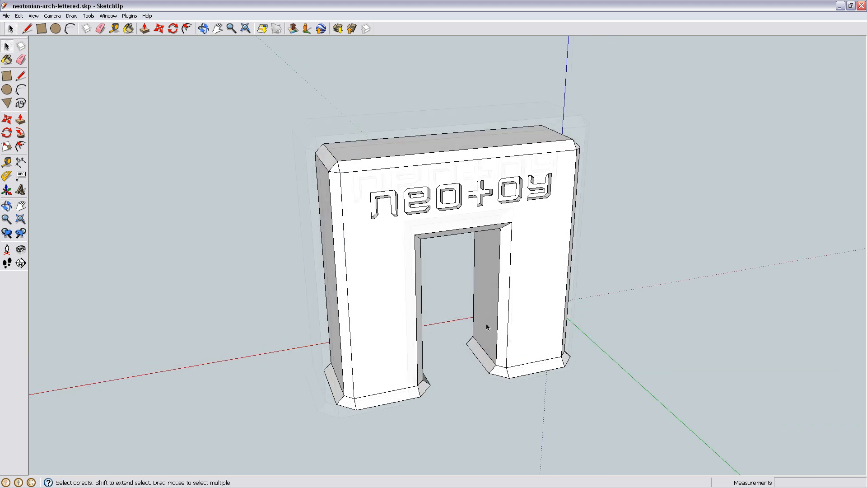
scroll(487, 326, up, 1)
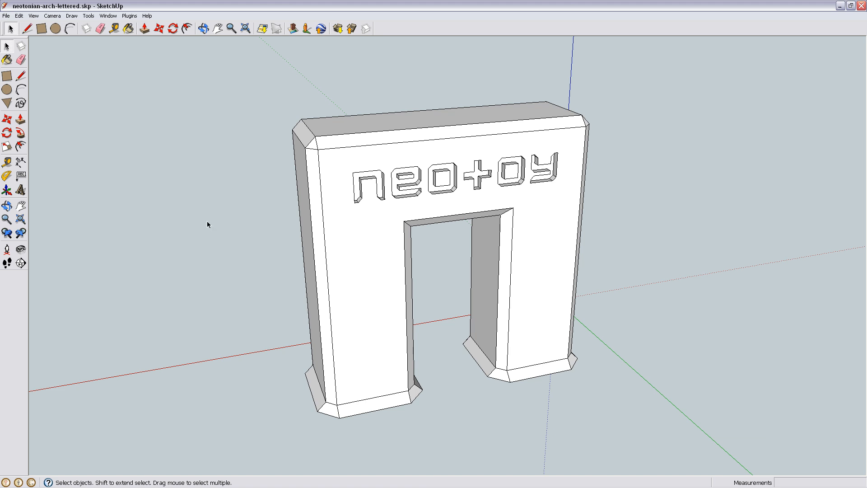
- Explode the arch group into its constituent geometry and clear the selection
middle_drag(482, 326, 374, 246)
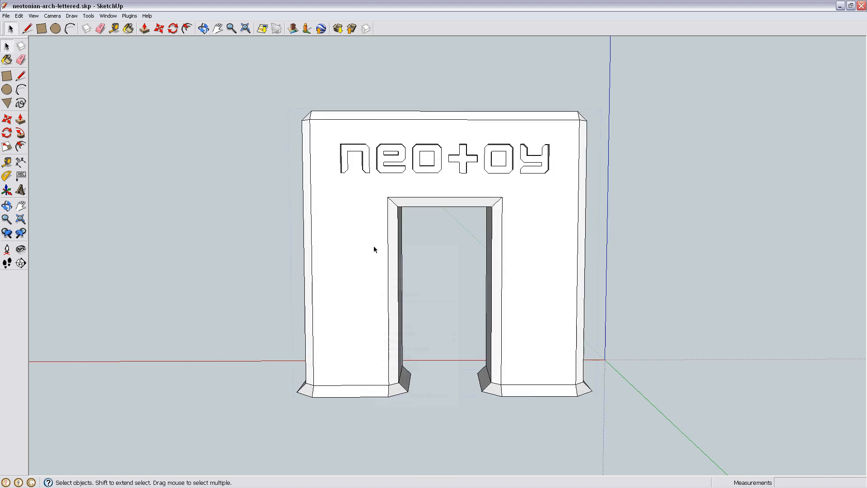
right_click(373, 246)
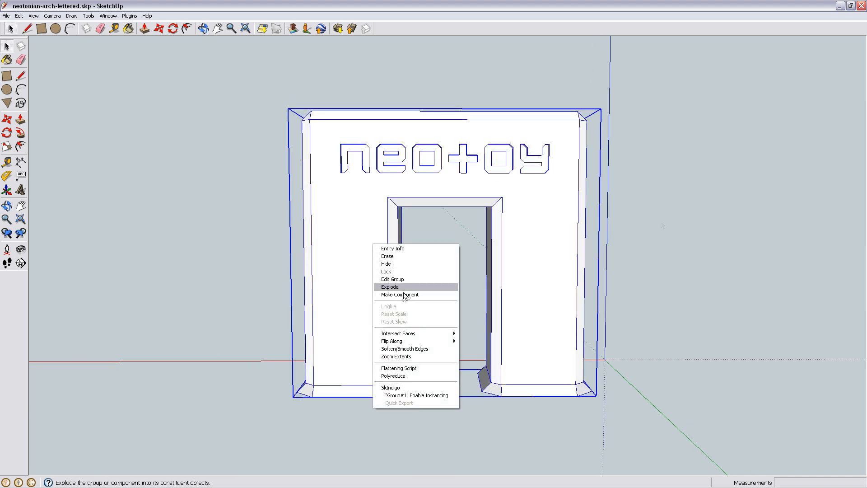
click(390, 287)
middle_drag(661, 225, 447, 332)
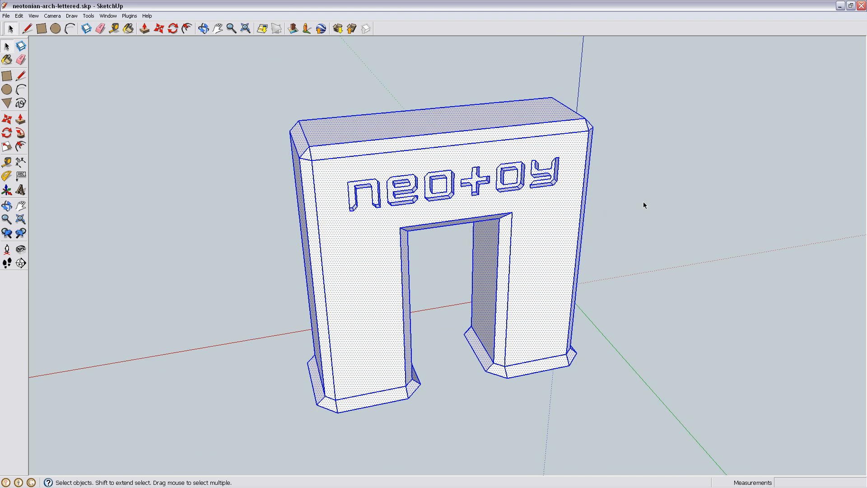
click(644, 205)
- Select the arch's lettered front face to inspect its extent, and clear the selection
middle_drag(519, 228, 512, 268)
click(356, 302)
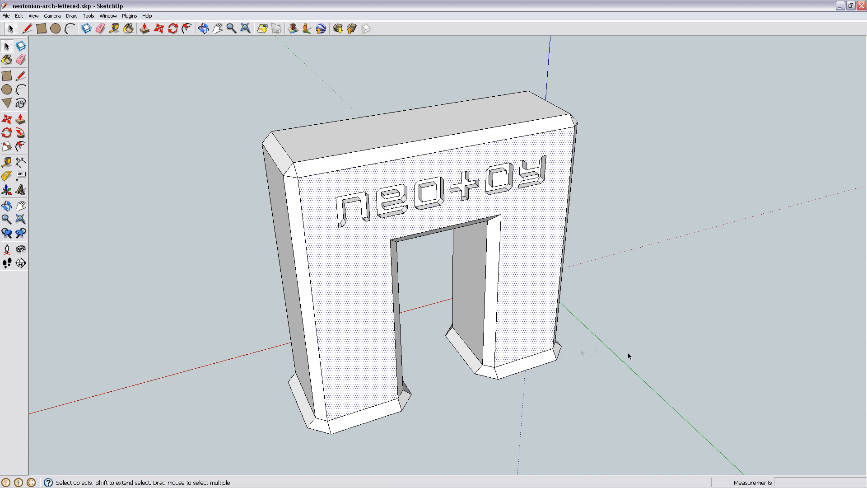
click(676, 284)
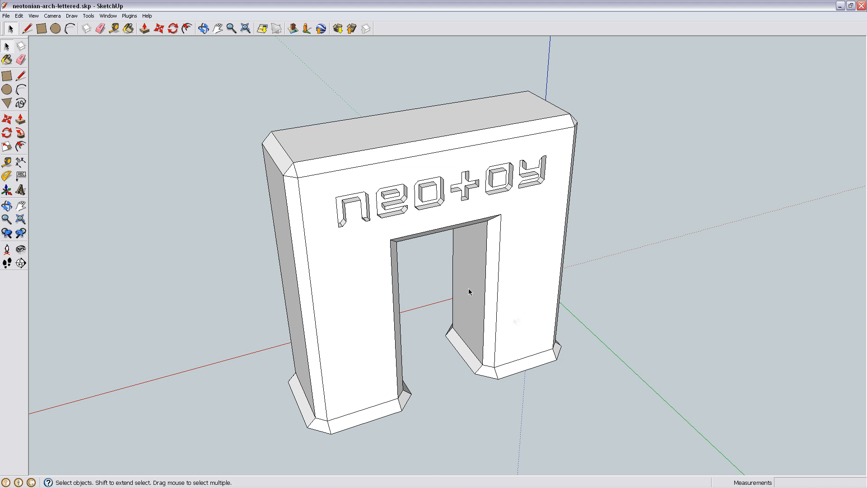
- Examine the arch's opening, side faces and top from the front, above and both sides
middle_drag(490, 327, 413, 360)
scroll(437, 238, up, 3)
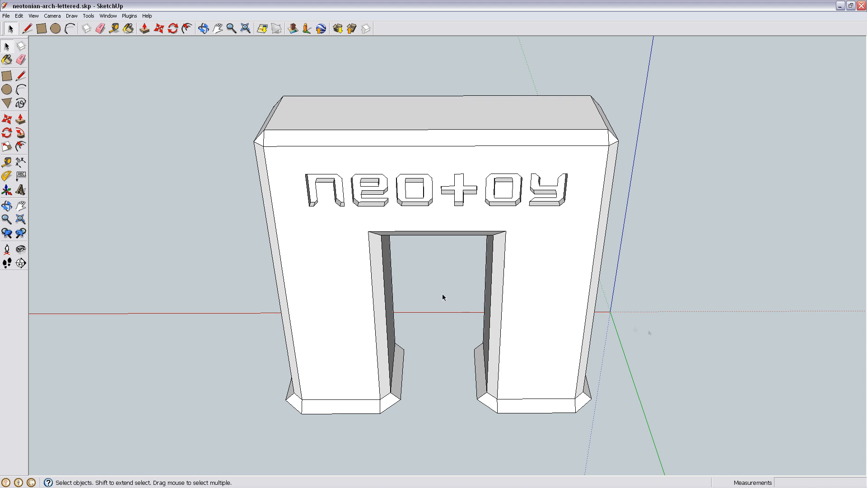
middle_drag(667, 330, 491, 354)
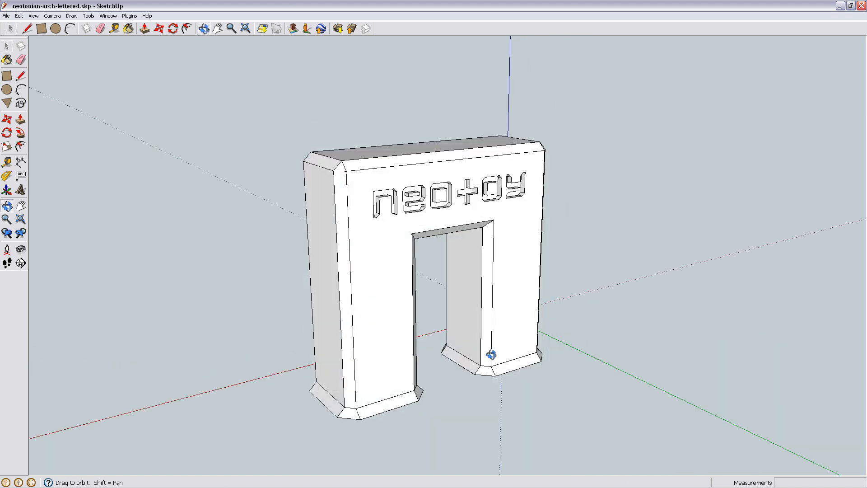
middle_drag(594, 287, 382, 305)
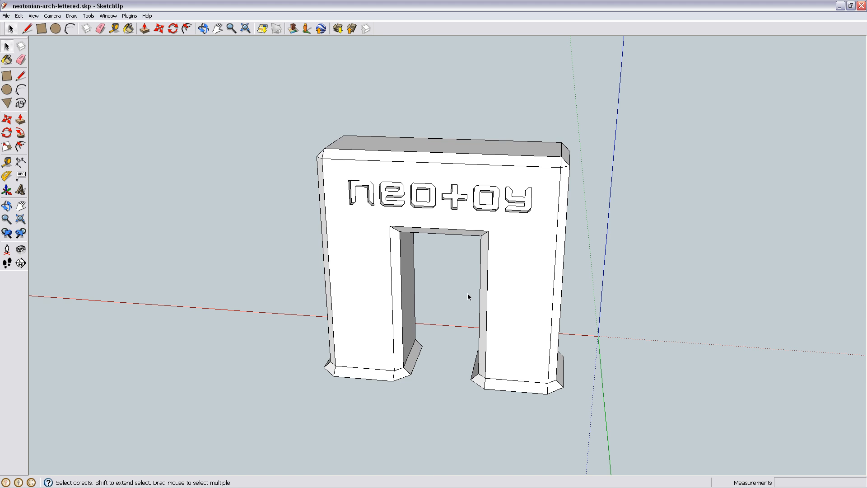
middle_drag(468, 294, 510, 301)
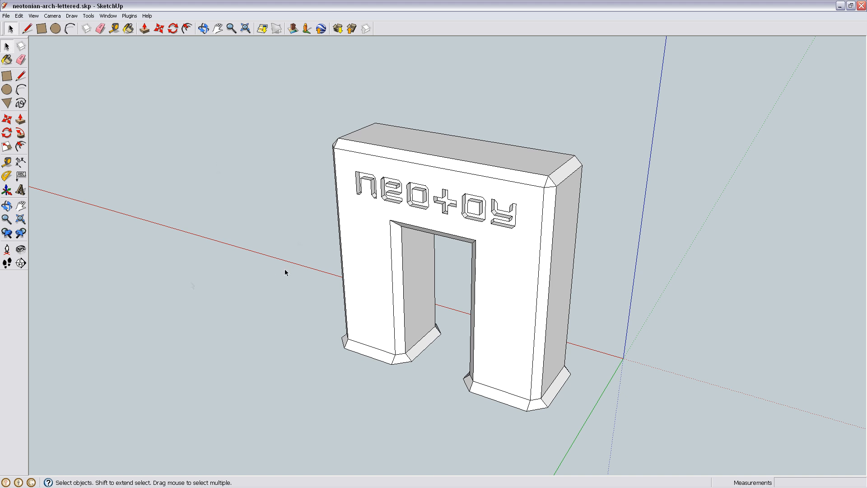
middle_drag(191, 286, 512, 286)
key(space)
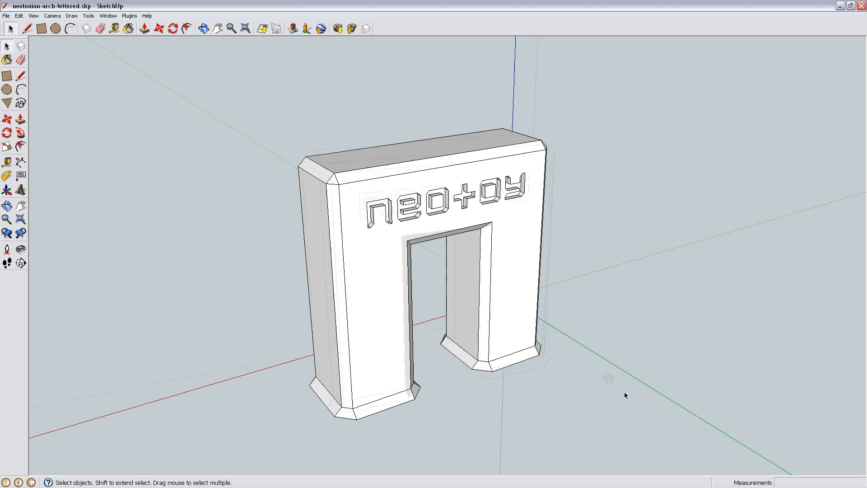
middle_drag(624, 392, 603, 376)
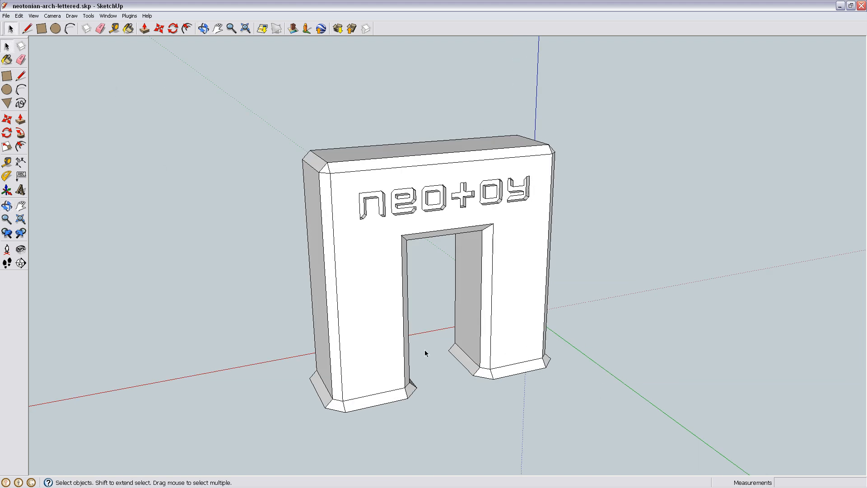
- Review the installed plugin commands, and inspect the arch from the front and both sides
click(129, 16)
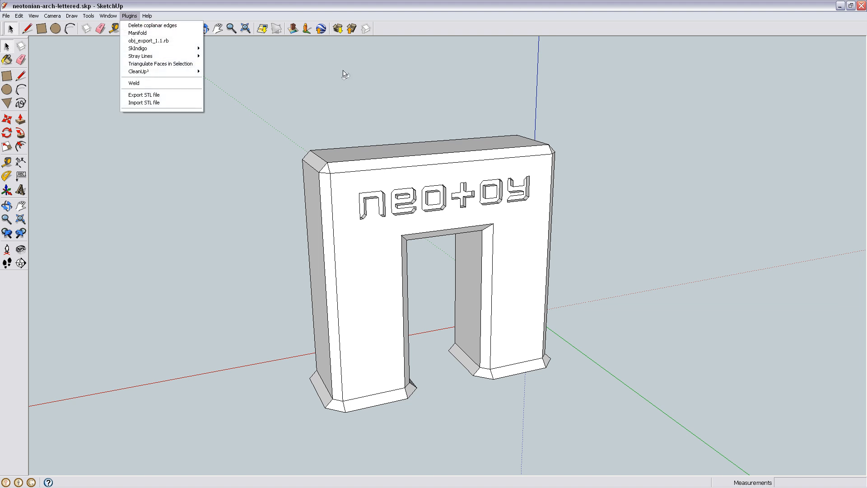
click(665, 289)
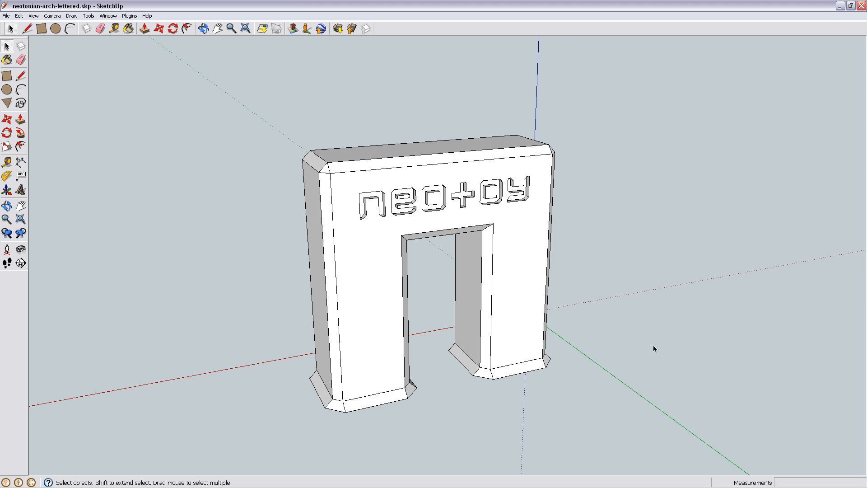
middle_drag(676, 390, 534, 345)
scroll(538, 380, up, 1)
middle_drag(538, 380, 552, 311)
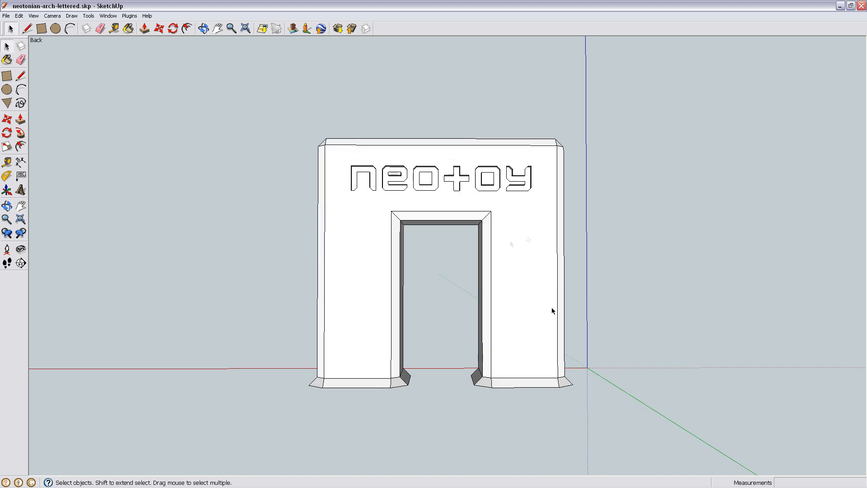
middle_drag(408, 260, 425, 346)
scroll(652, 351, up, 2)
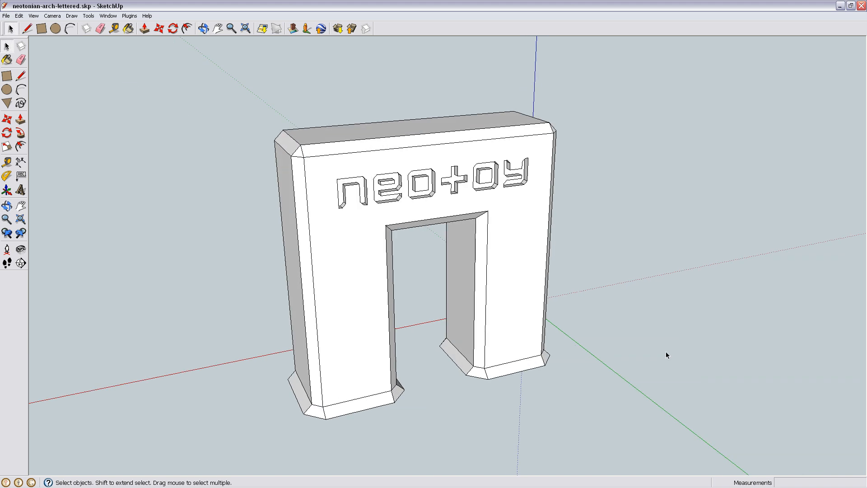
middle_drag(567, 412, 441, 327)
scroll(453, 296, up, 1)
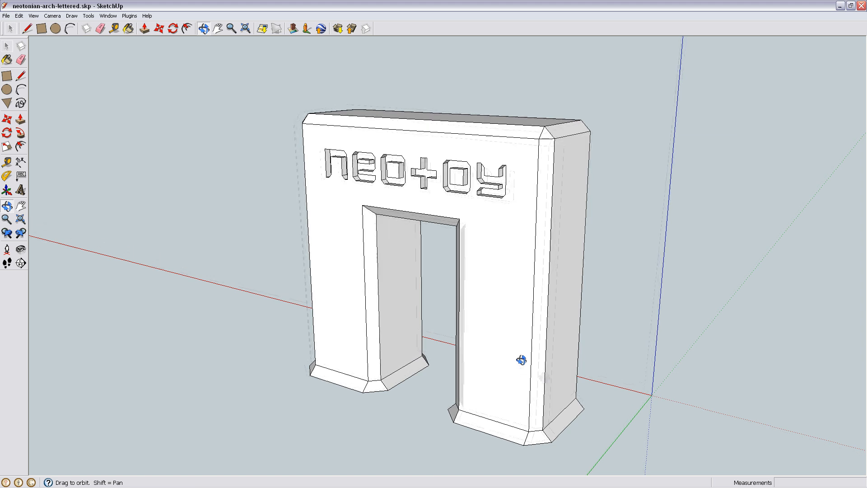
middle_drag(519, 358, 524, 308)
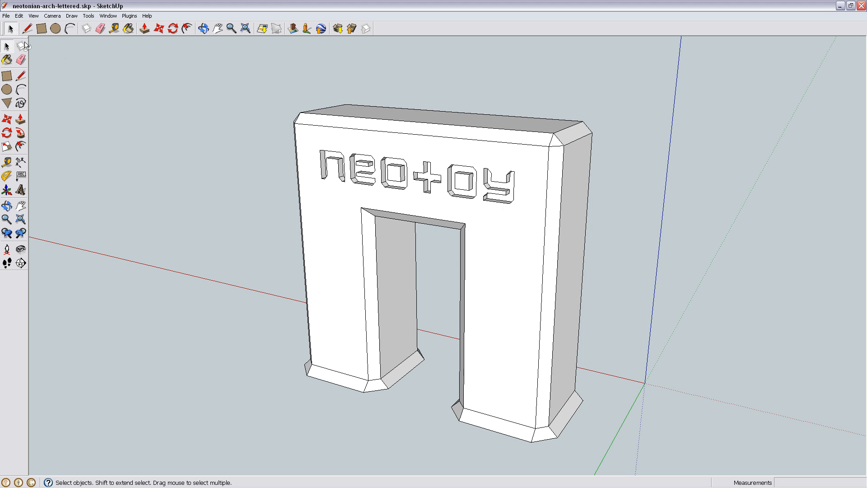
- Check the 3D model export dialog with the COLLADA file type, and close it without exporting
click(6, 16)
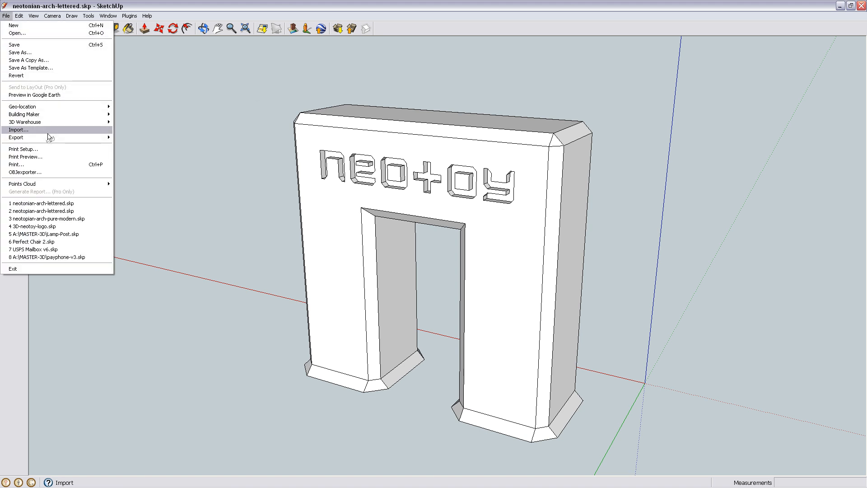
mouse_move(52, 137)
click(140, 142)
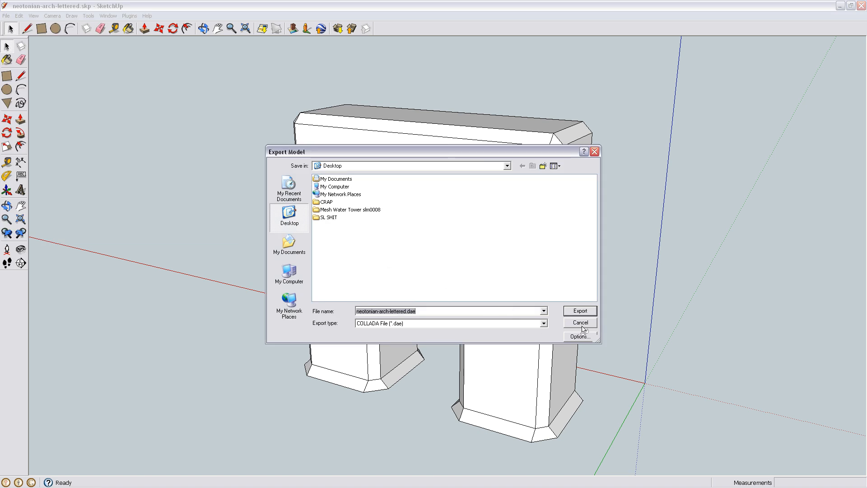
click(581, 324)
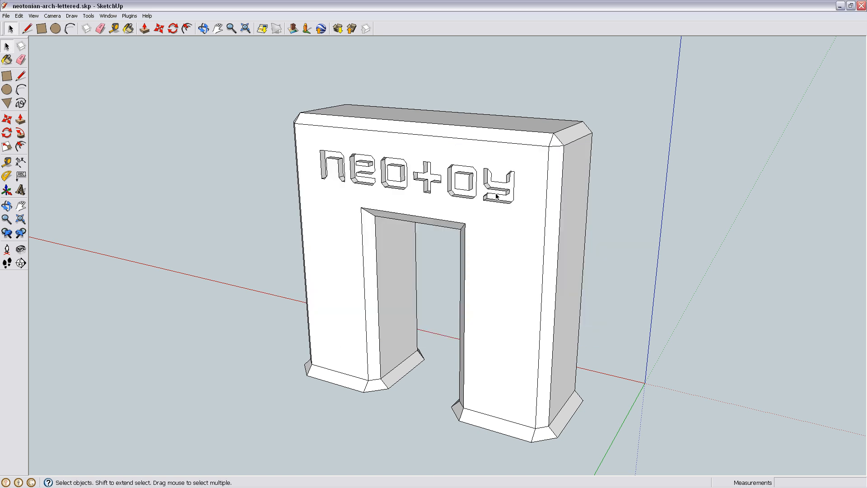
- Select all connected geometry of the arch to inspect it as a whole, and clear the selection
triple_click(514, 252)
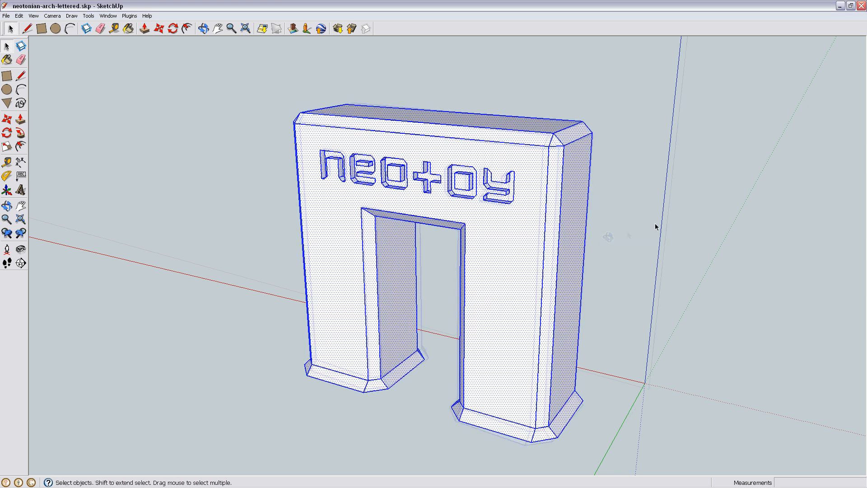
middle_drag(654, 225, 619, 271)
click(618, 271)
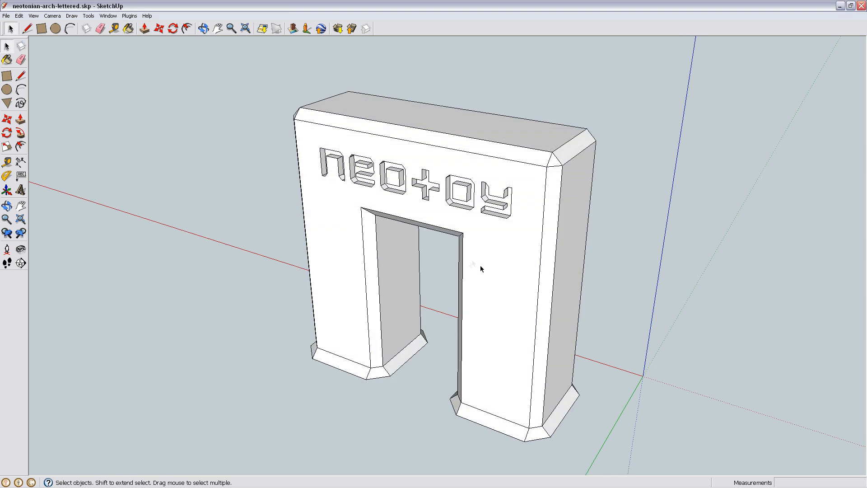
- Inspect the arch's front face and the inner face of the second letter "o" by selecting each, and clear the selection
click(511, 240)
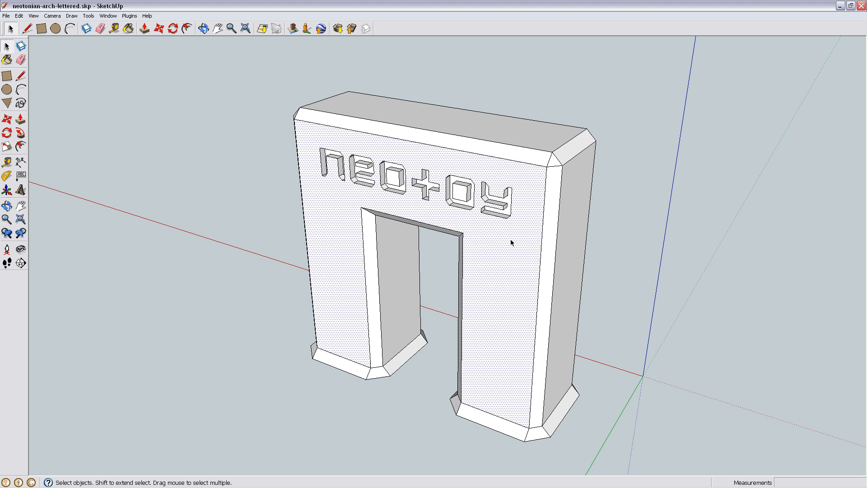
click(462, 196)
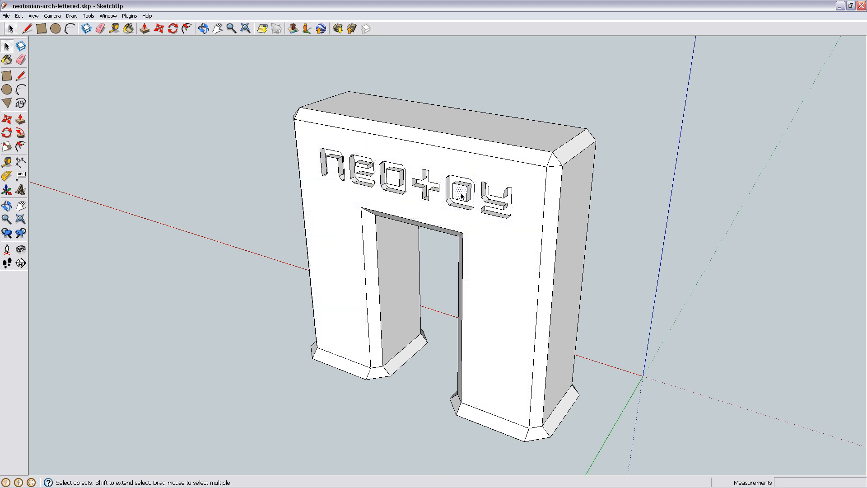
click(614, 215)
scroll(361, 232, up, 2)
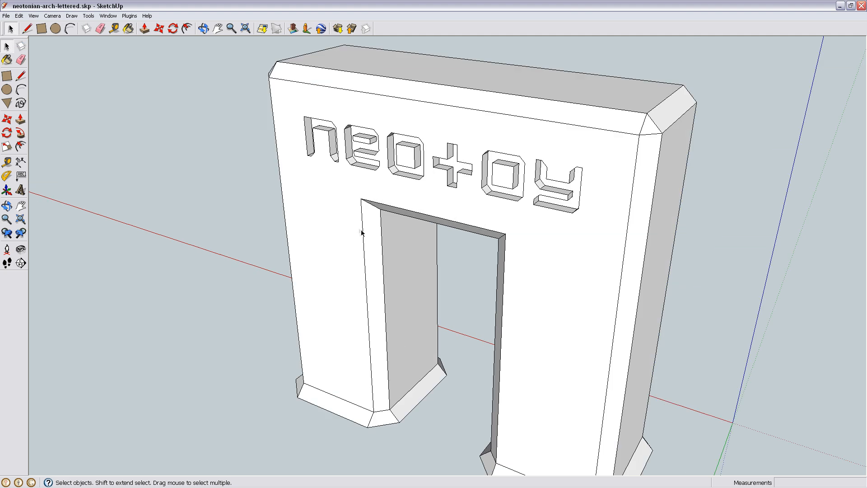
- Inspect the arch's front face and the inner block of the second letter "o" by selecting faces and edges, and clear the selection
click(470, 194)
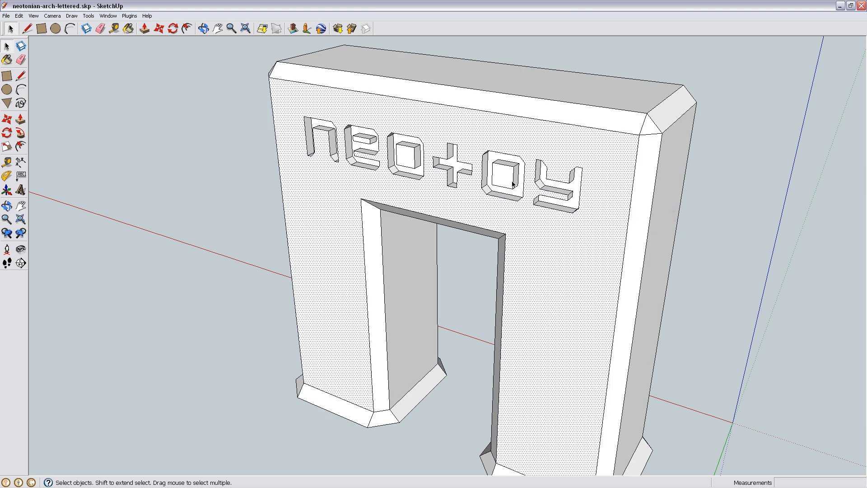
click(508, 167)
shift+click(512, 166)
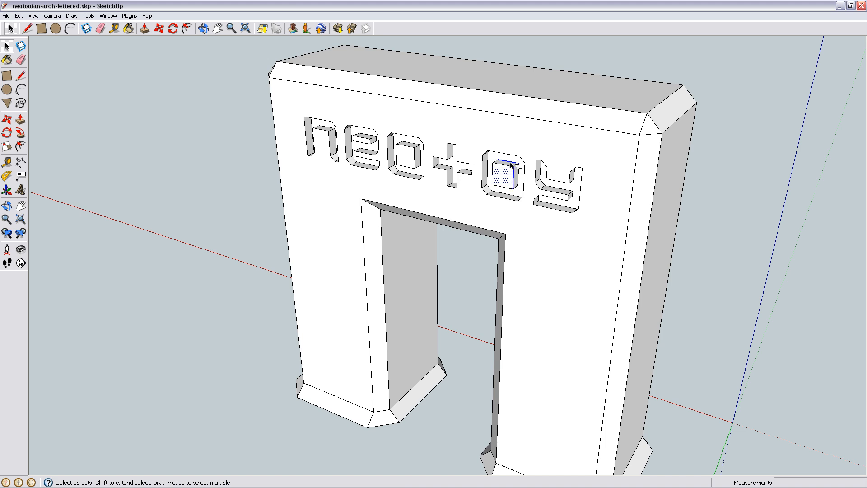
shift+click(511, 165)
shift+click(516, 173)
middle_drag(614, 197, 745, 289)
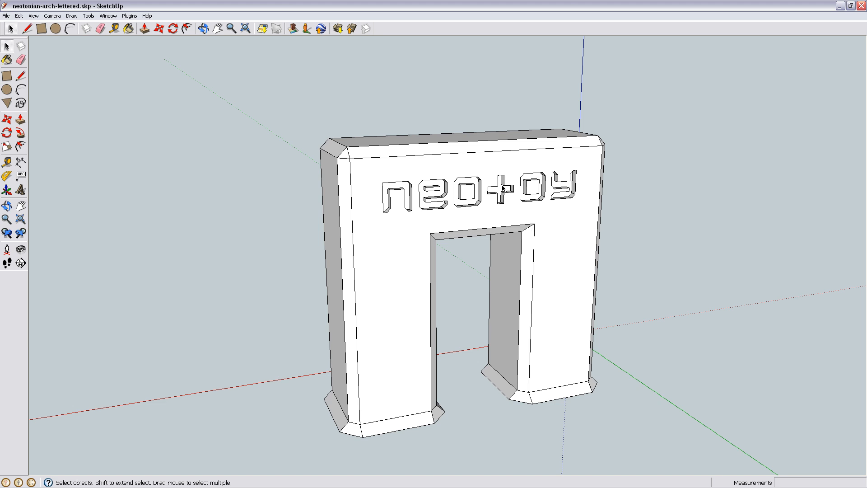
- Examine the first letter "o" up close by selecting its recessed face, inner block side and edge, and clear the selection
scroll(531, 232, up, 3)
middle_drag(532, 233, 354, 169)
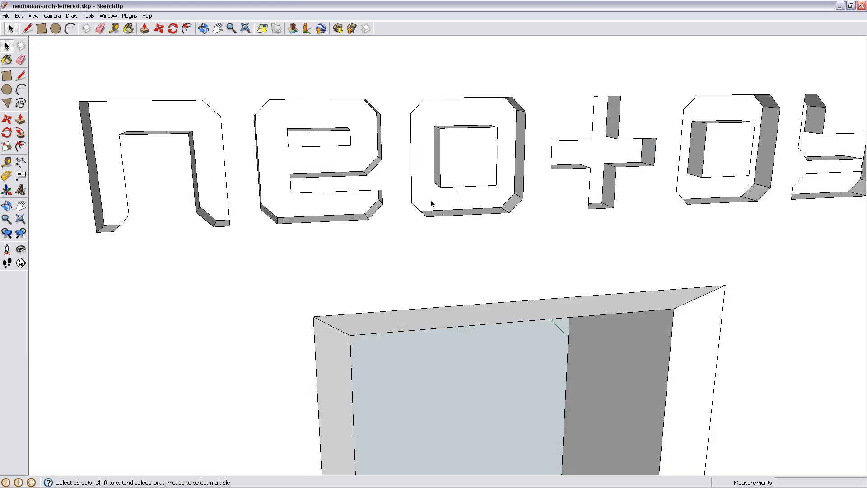
click(441, 136)
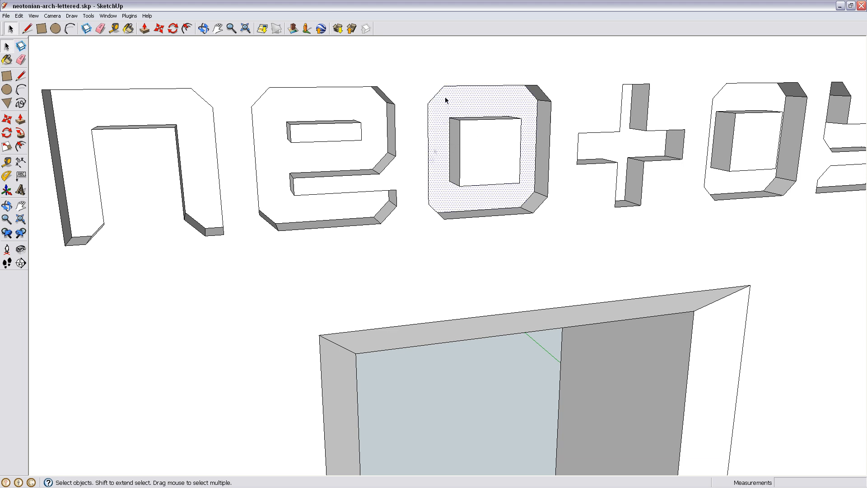
click(454, 141)
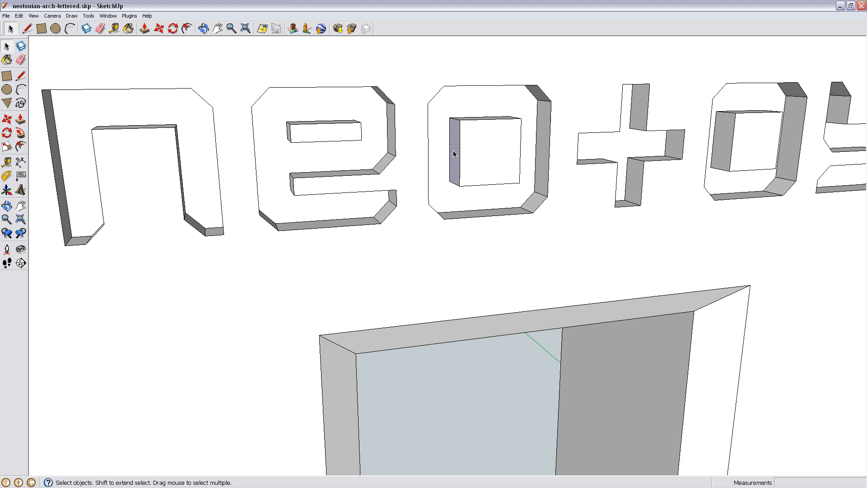
click(450, 161)
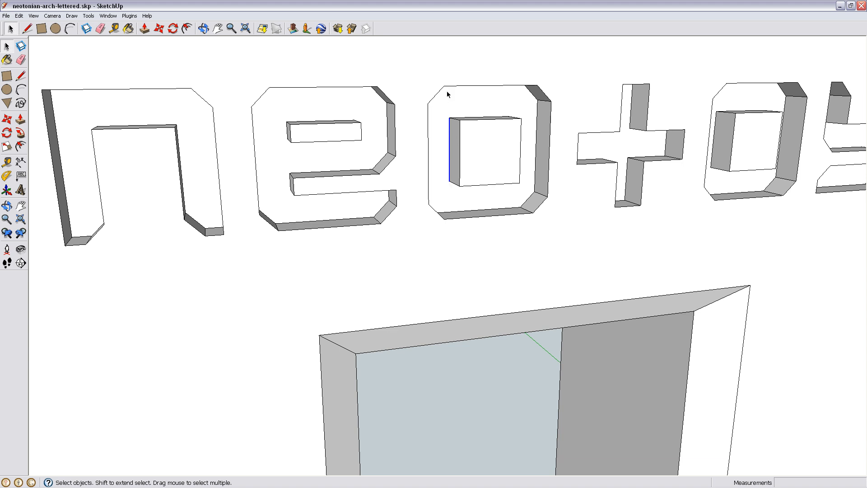
scroll(450, 185, down, 5)
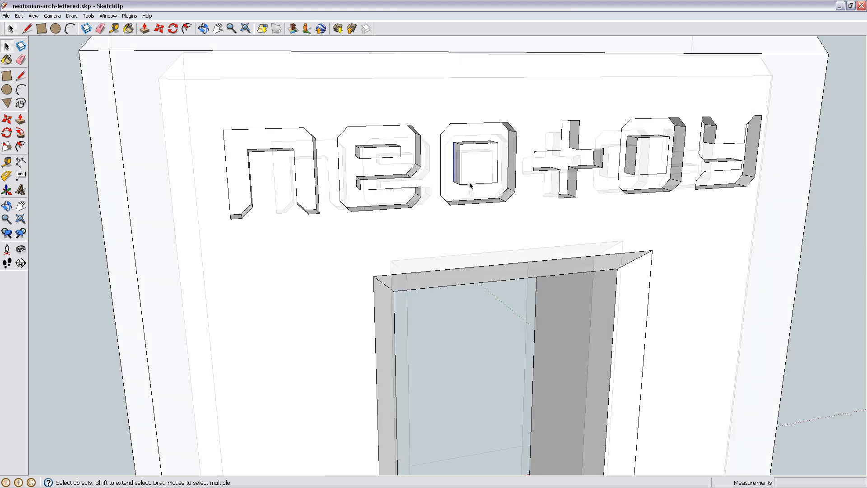
scroll(519, 319, down, 2)
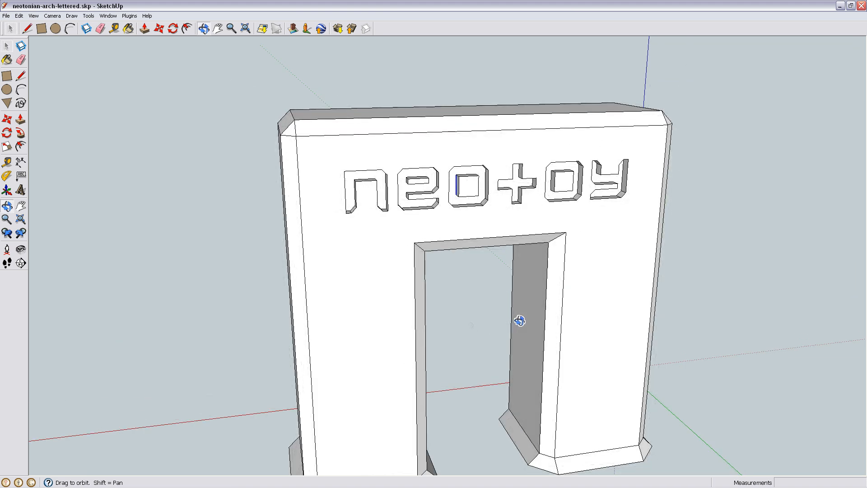
scroll(496, 336, down, 2)
mouse_move(496, 336)
middle_down()
mouse_move(509, 357)
mouse_move(564, 349)
mouse_move(517, 316)
mouse_move(630, 353)
mouse_move(459, 259)
mouse_move(428, 337)
mouse_move(357, 335)
mouse_move(437, 357)
mouse_move(474, 309)
middle_up()
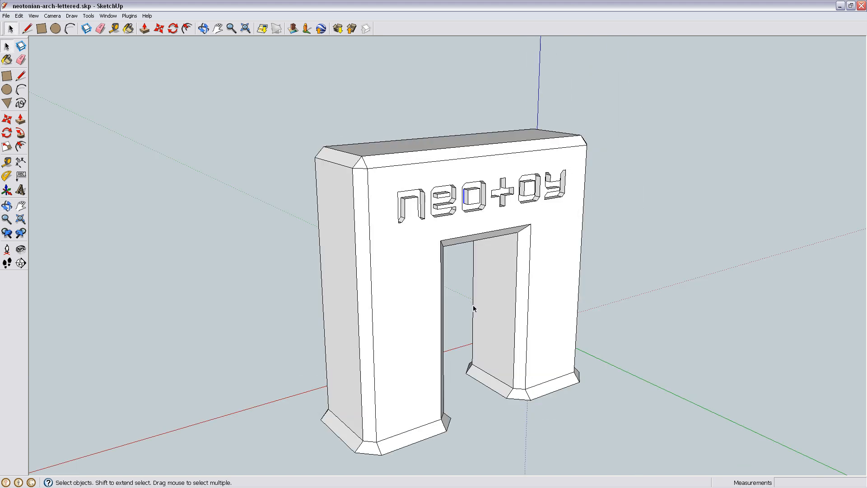
click(466, 326)
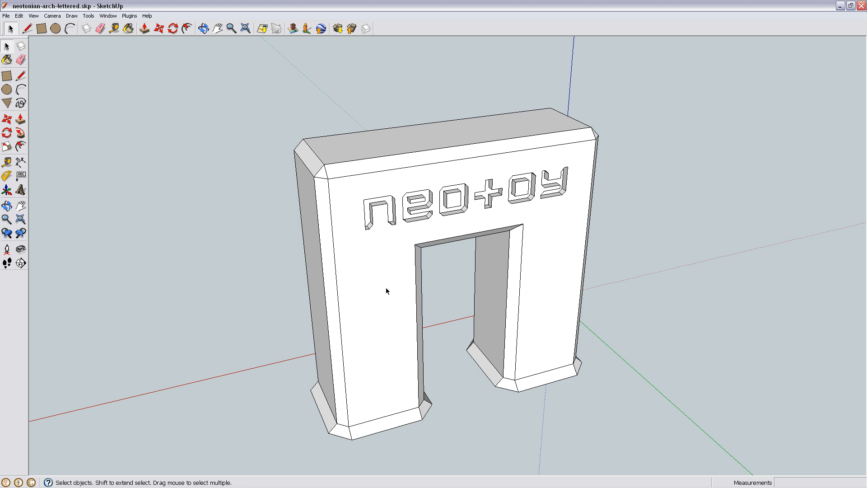
- Select all connected geometry of the arch and triangulate the selected faces
triple_click(410, 262)
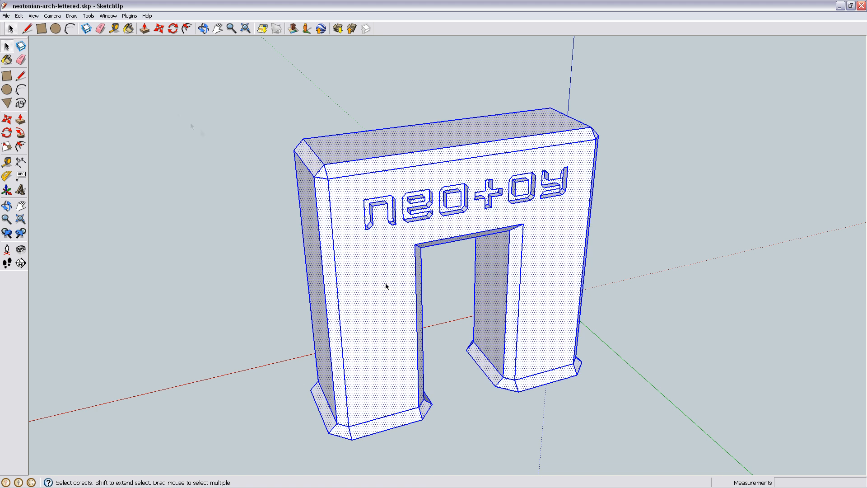
click(128, 17)
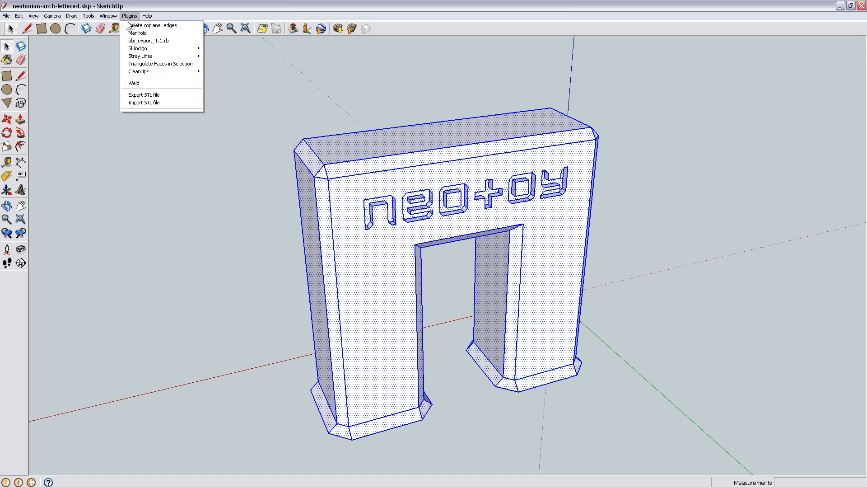
click(183, 67)
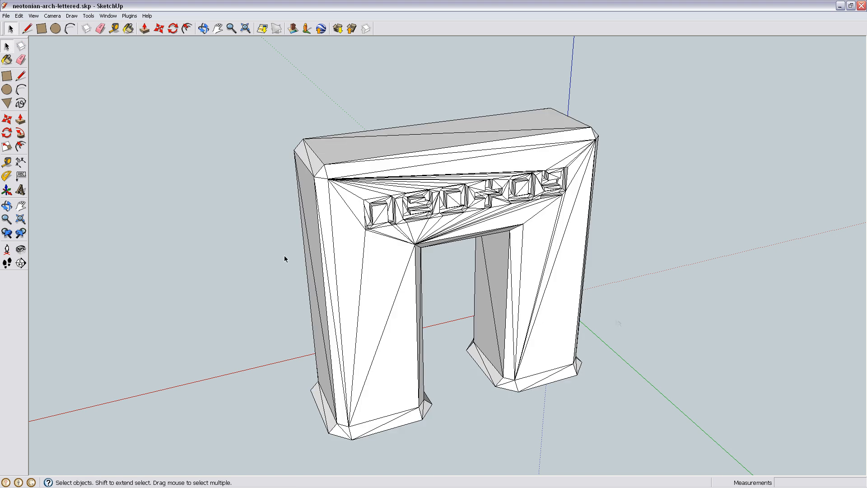
- Inspect the triangulated arch from the front and below, selecting individual triangles on the front of one leg and beside the lettering
middle_drag(286, 257, 519, 319)
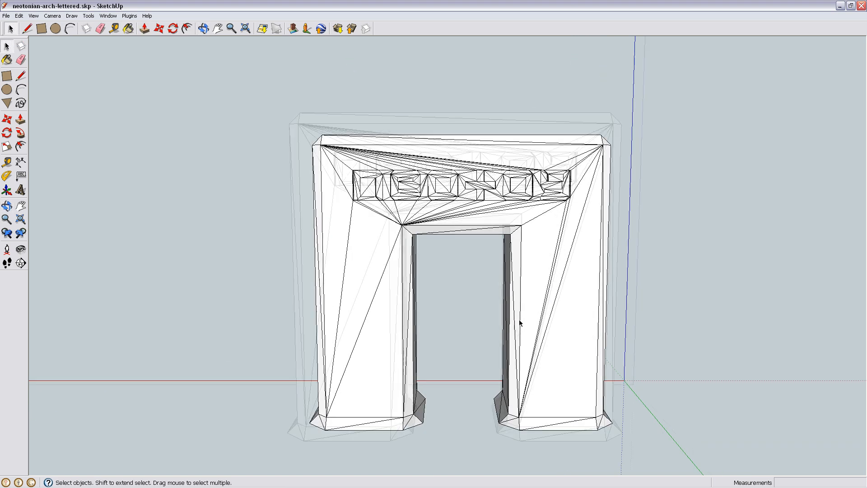
scroll(524, 361, up, 1)
middle_drag(524, 363, 524, 204)
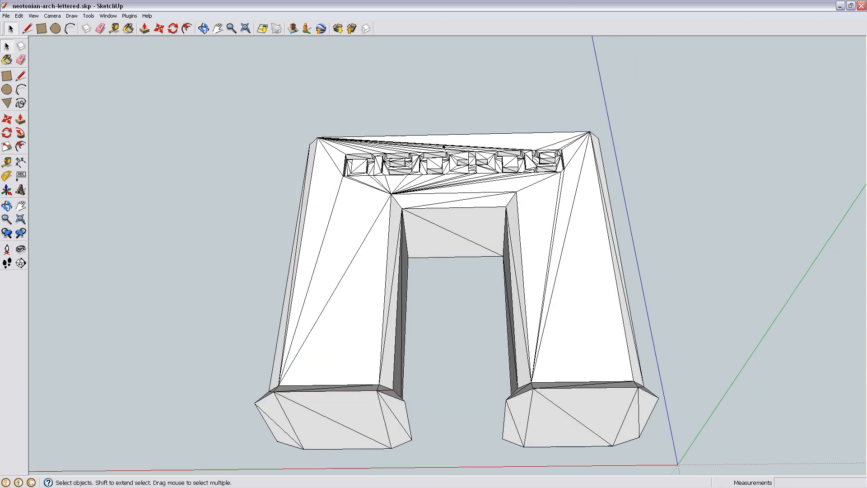
middle_drag(459, 382, 457, 405)
click(351, 304)
click(372, 371)
click(316, 259)
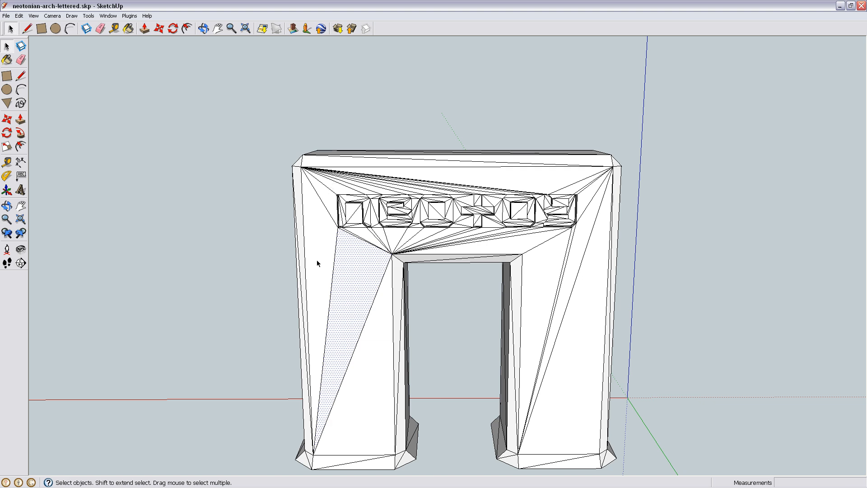
click(328, 194)
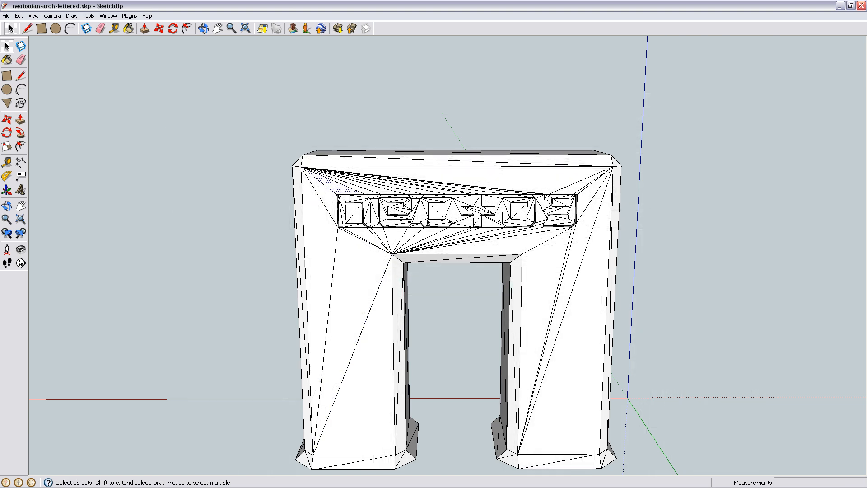
- Examine the triangulation around the lettering up close, and clear the selection
scroll(420, 207, up, 3)
middle_drag(419, 207, 427, 285)
click(322, 160)
click(472, 76)
scroll(437, 208, down, 2)
middle_drag(379, 245, 460, 303)
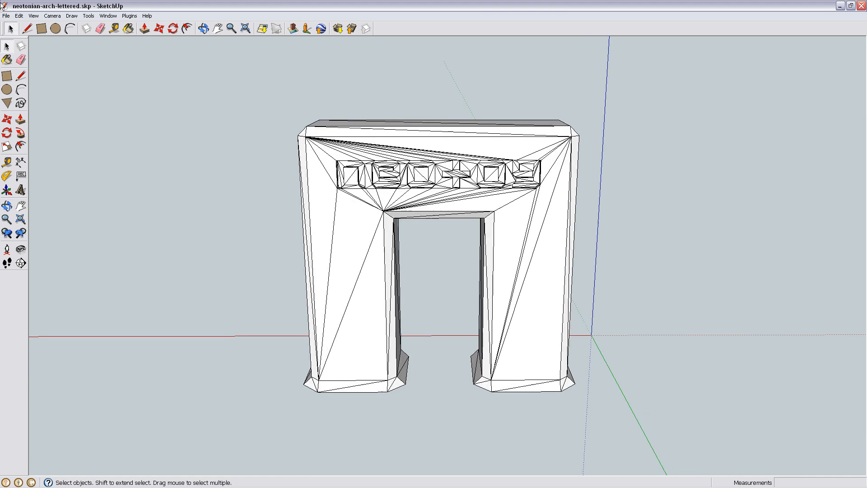
- Export the 3D model to the Desktop as the COLLADA file neotonian-arch-lettered.dae, with all DAE export options off
click(6, 16)
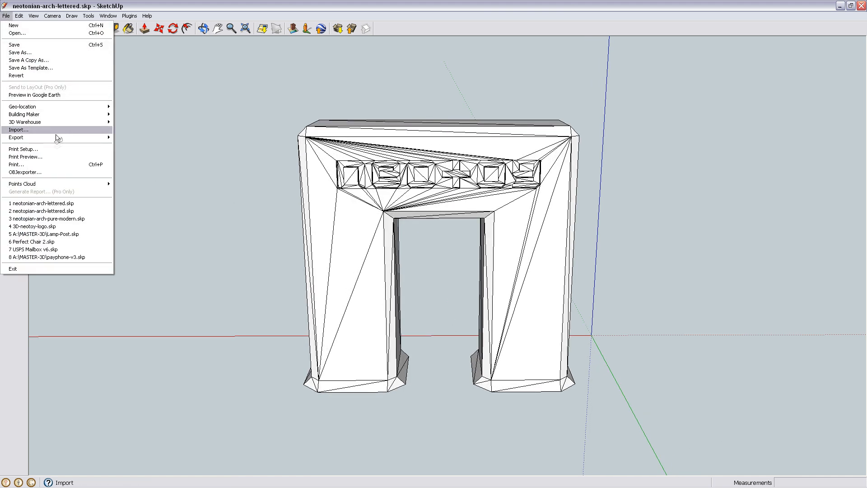
mouse_move(57, 137)
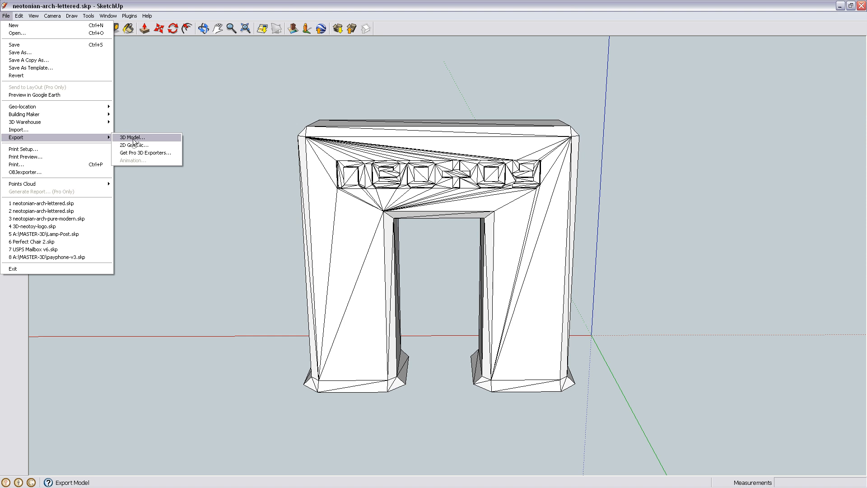
click(133, 140)
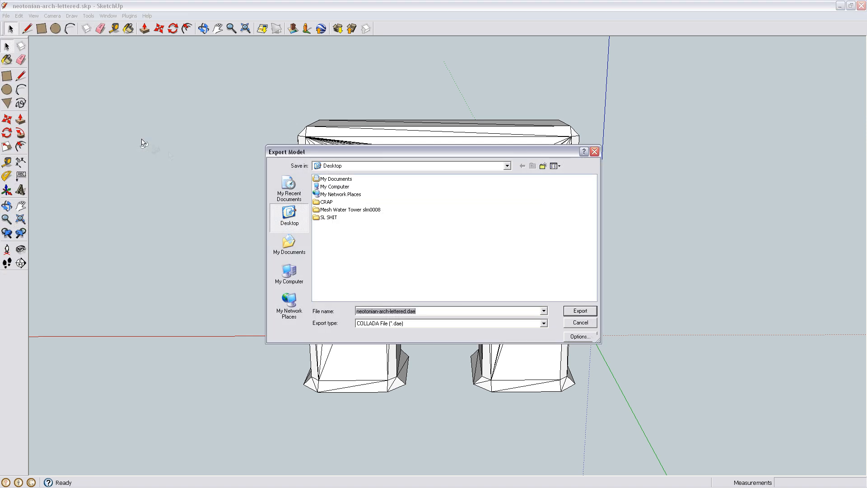
click(580, 337)
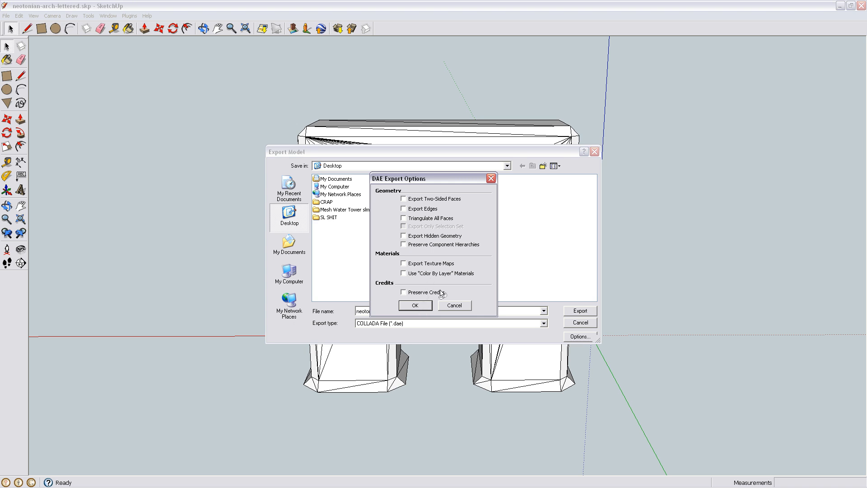
click(415, 306)
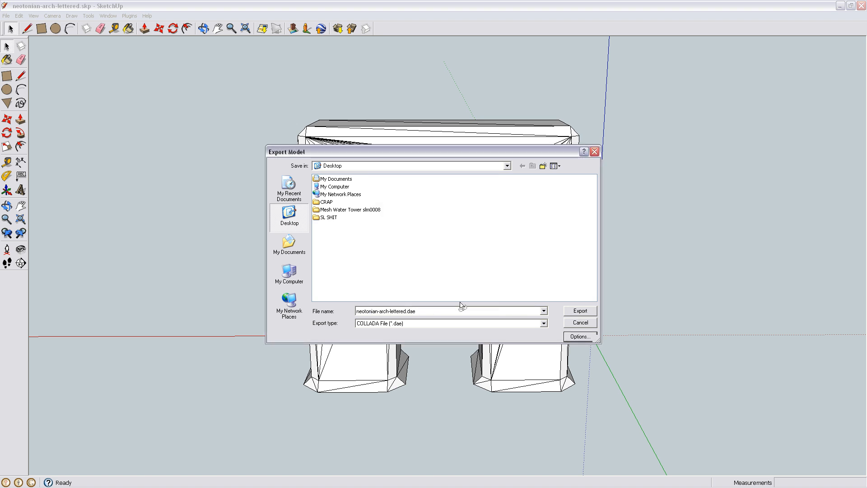
click(576, 314)
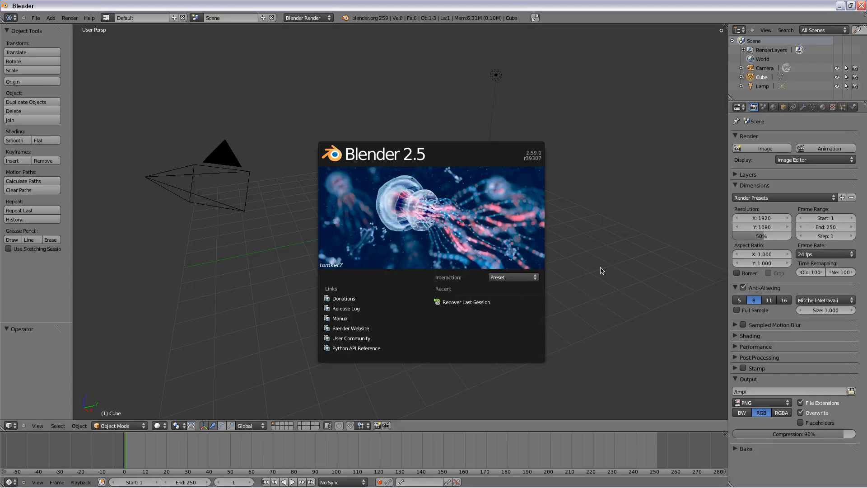
- Switch to Blender and delete the default cube from the scene
click(418, 252)
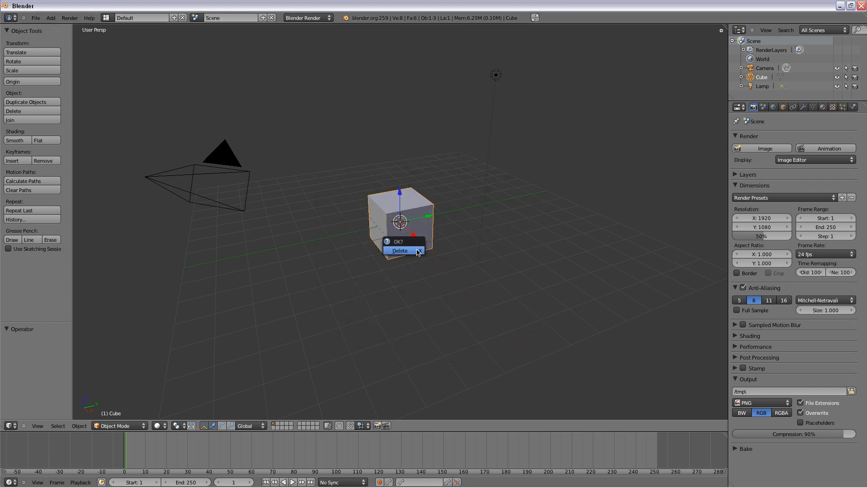
click(418, 251)
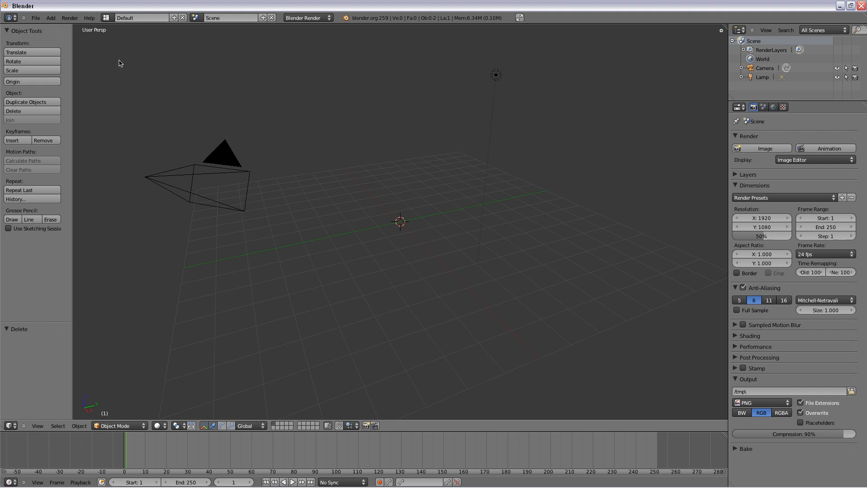
- Import the COLLADA file neotonian-arch-lettered.dae from the Desktop, and bring the whole arch into view
click(38, 20)
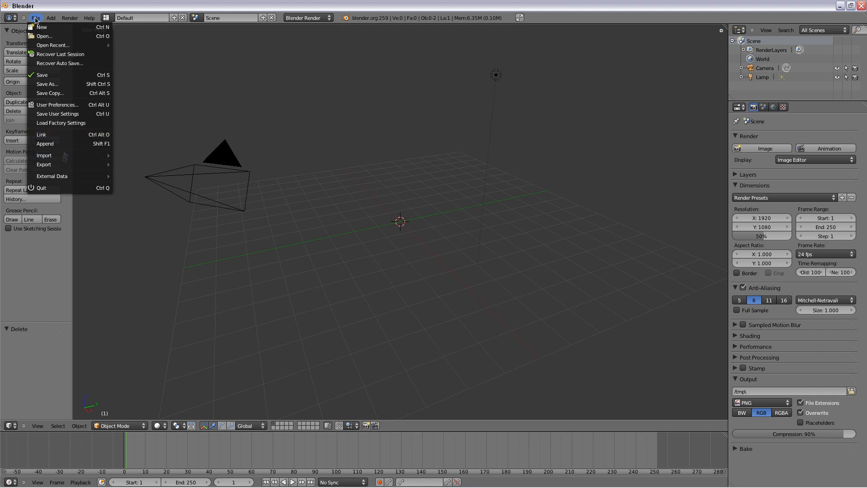
mouse_move(64, 155)
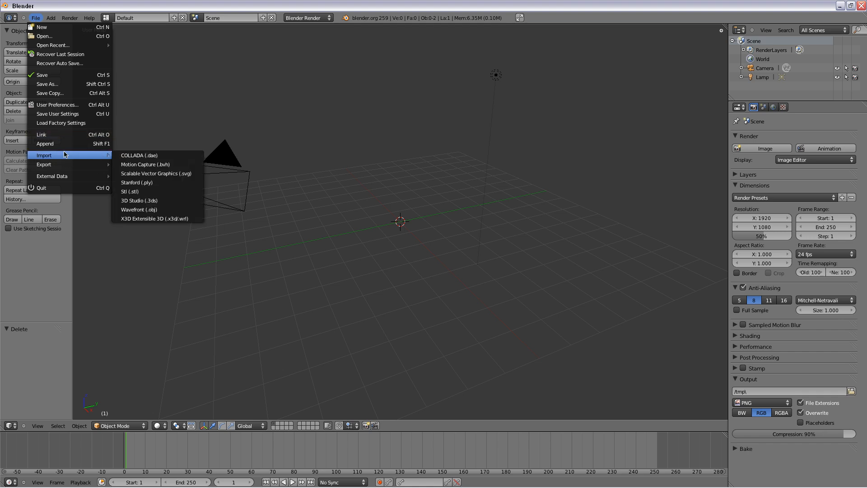
click(146, 155)
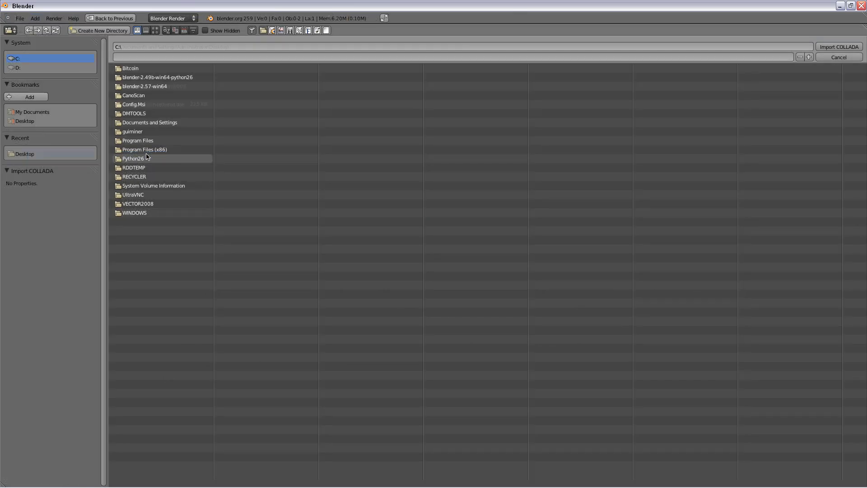
click(27, 121)
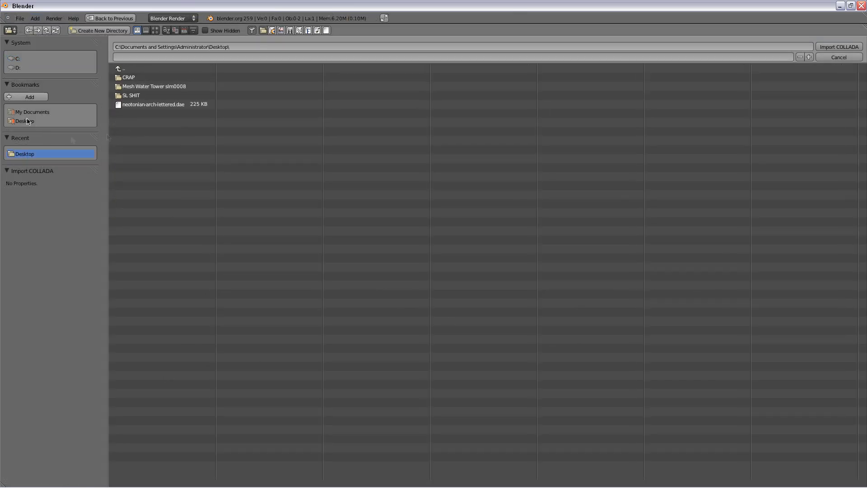
click(148, 108)
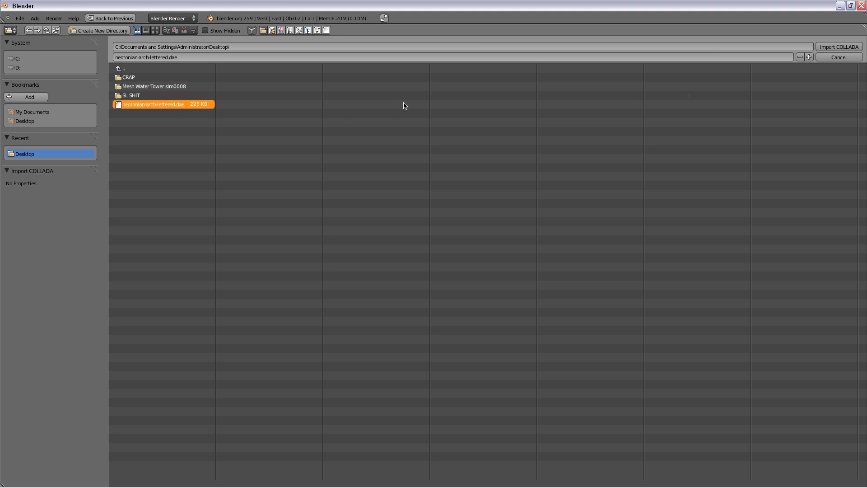
click(842, 47)
scroll(338, 220, down, 5)
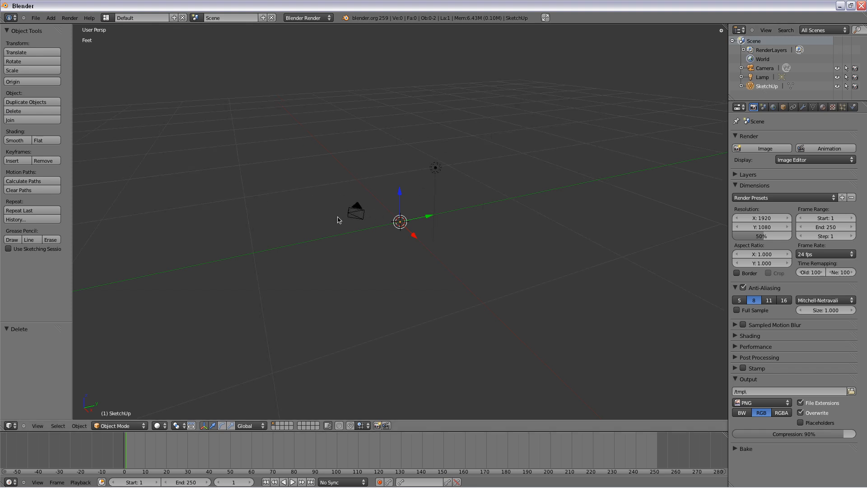
scroll(338, 217, down, 5)
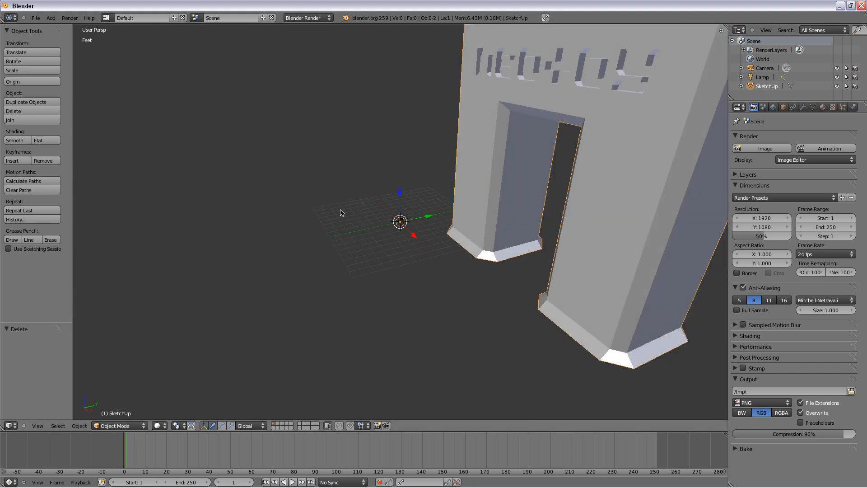
scroll(435, 199, down, 2)
middle_drag(426, 287, 589, 307)
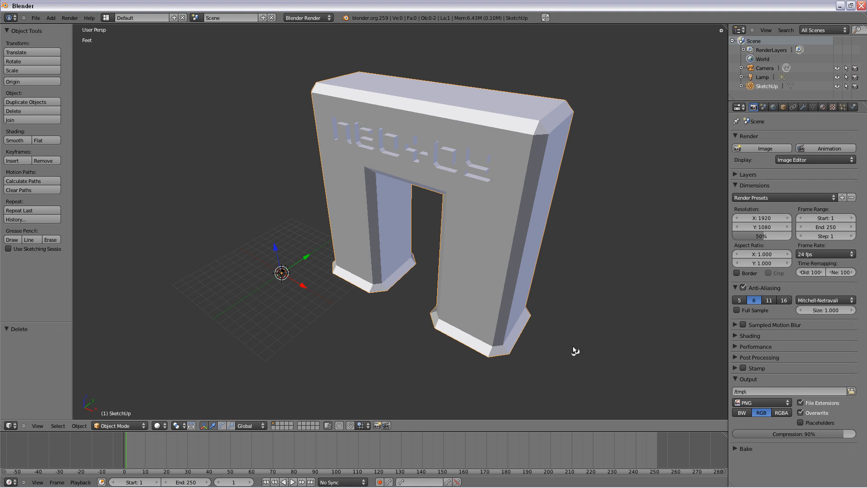
- Select all mesh objects in the scene and switch the imported arch to Edit Mode
middle_drag(572, 346, 413, 320)
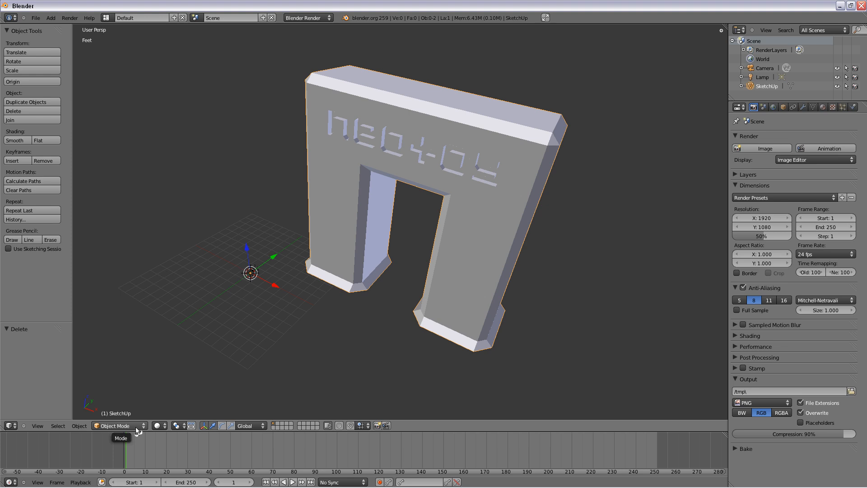
click(59, 427)
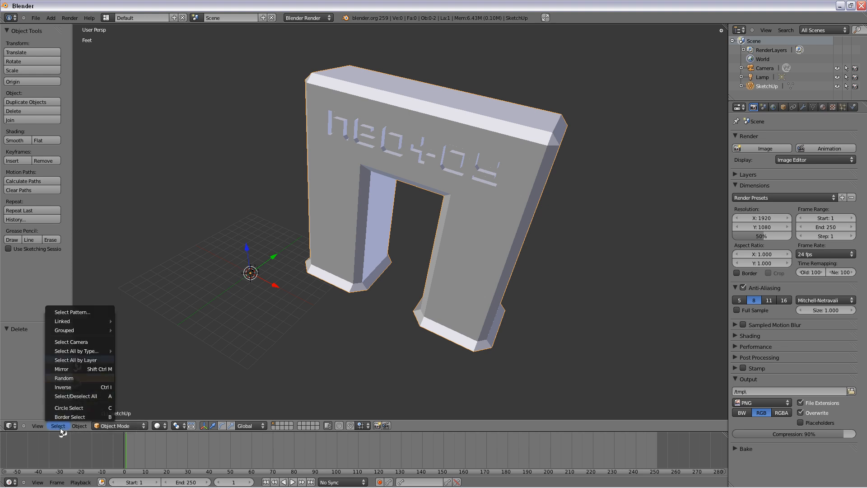
mouse_move(81, 355)
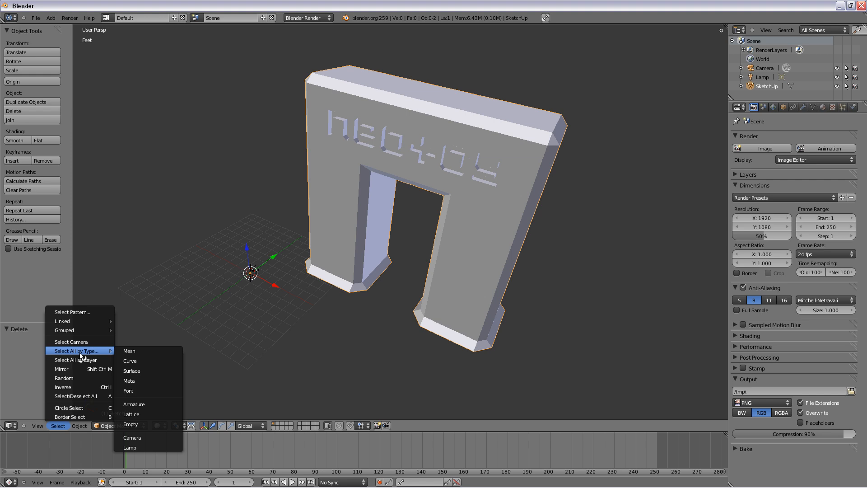
click(131, 354)
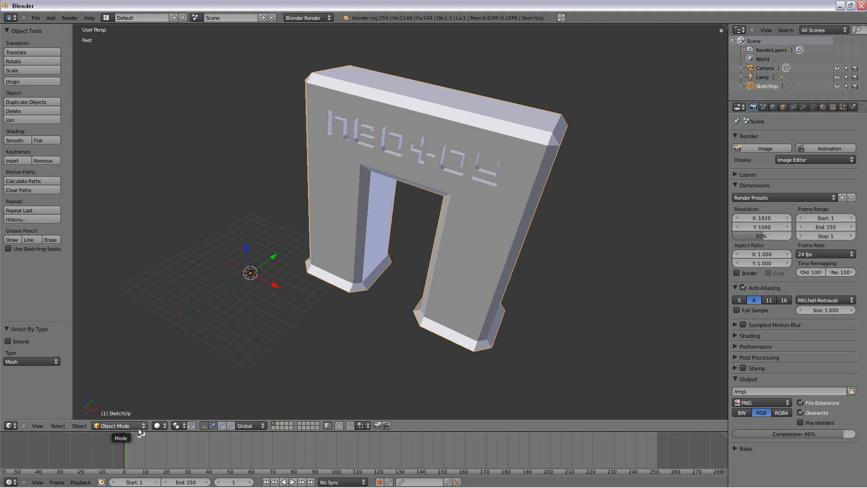
click(122, 426)
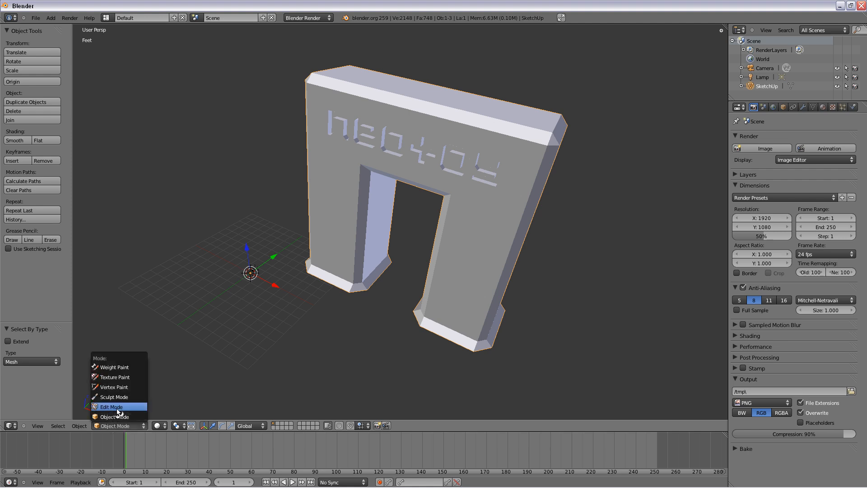
click(117, 407)
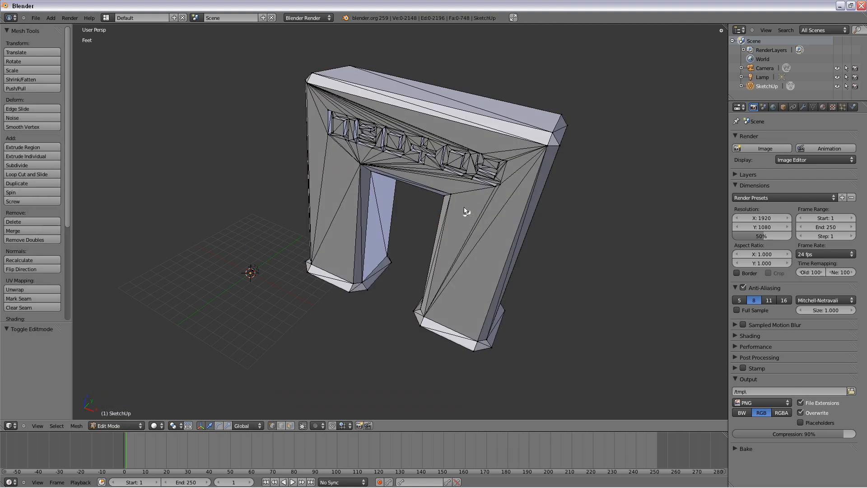
- Select the arch's entire mesh and remove its doubled vertices
scroll(465, 207, up, 1)
middle_drag(440, 216, 447, 256)
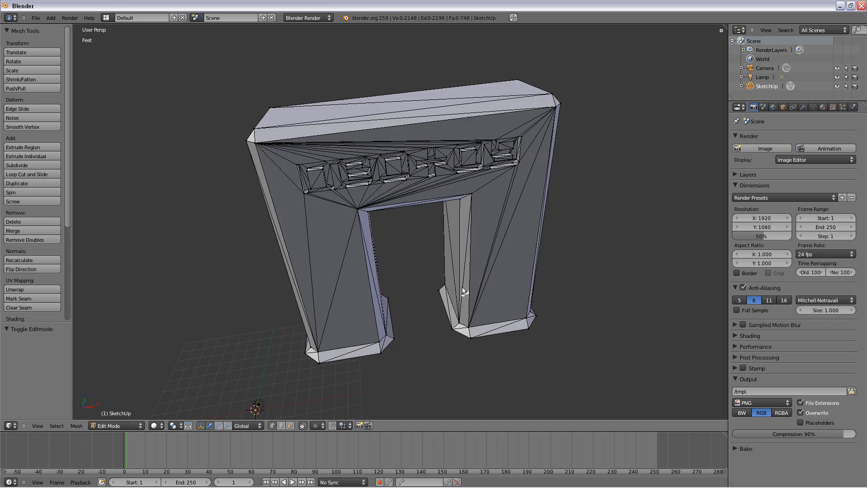
mouse_move(435, 360)
middle_down()
mouse_move(415, 354)
mouse_move(424, 359)
middle_up()
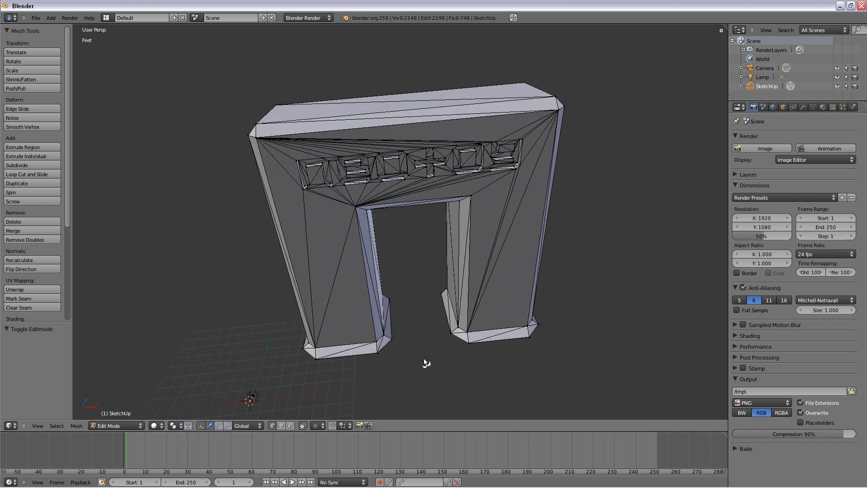
key(a)
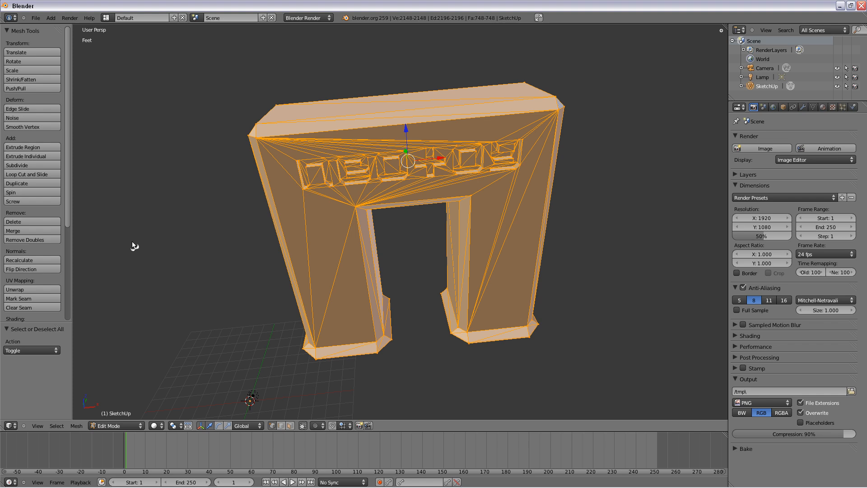
click(48, 241)
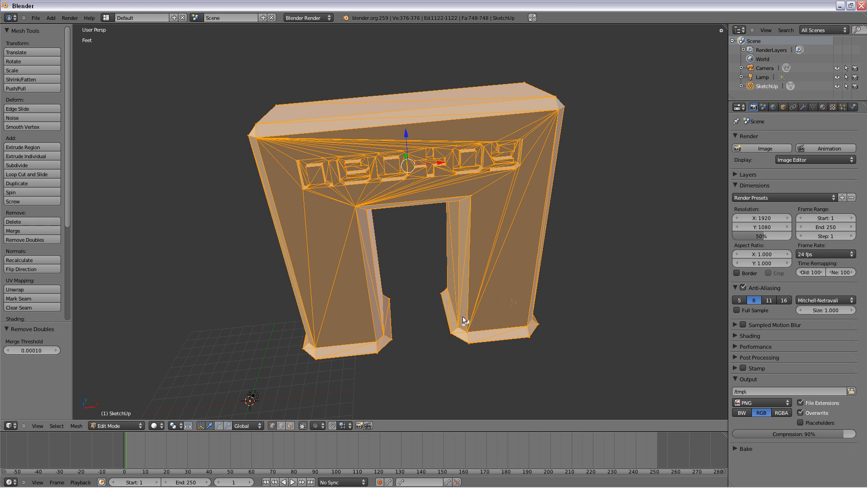
- Examine individual corner vertices around the arch's opening and feet to check that the duplicates are merged
middle_drag(480, 286, 487, 235)
scroll(486, 232, up, 3)
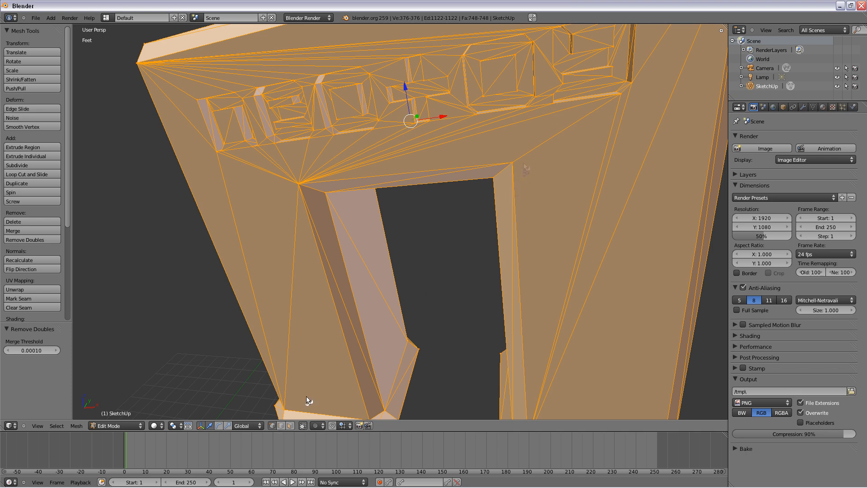
click(513, 164)
right_click(513, 166)
right_click(299, 187)
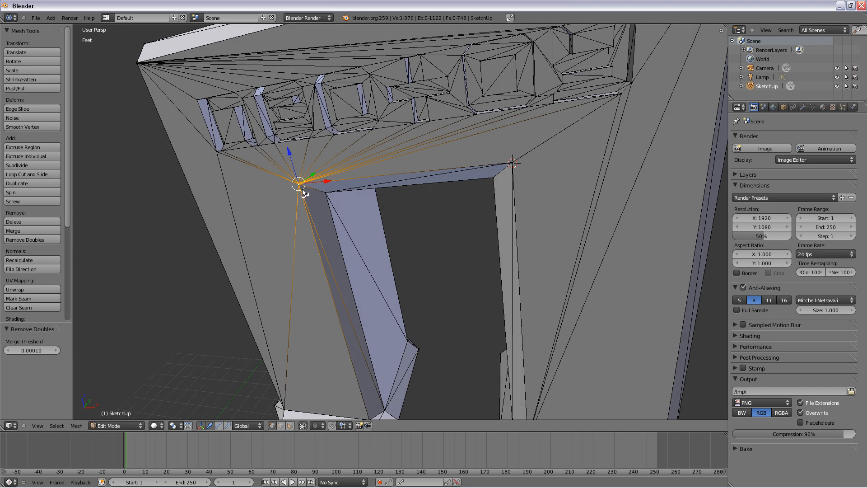
scroll(303, 193, down, 5)
middle_drag(297, 210, 361, 238)
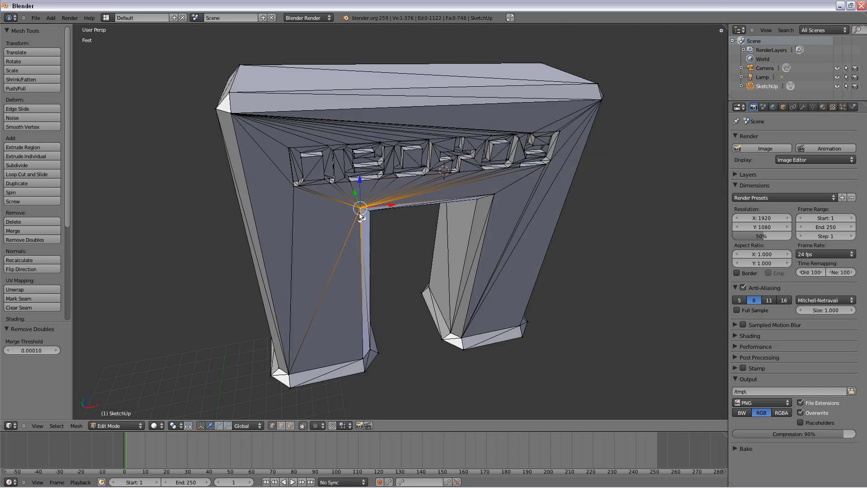
scroll(346, 216, up, 4)
scroll(345, 218, down, 5)
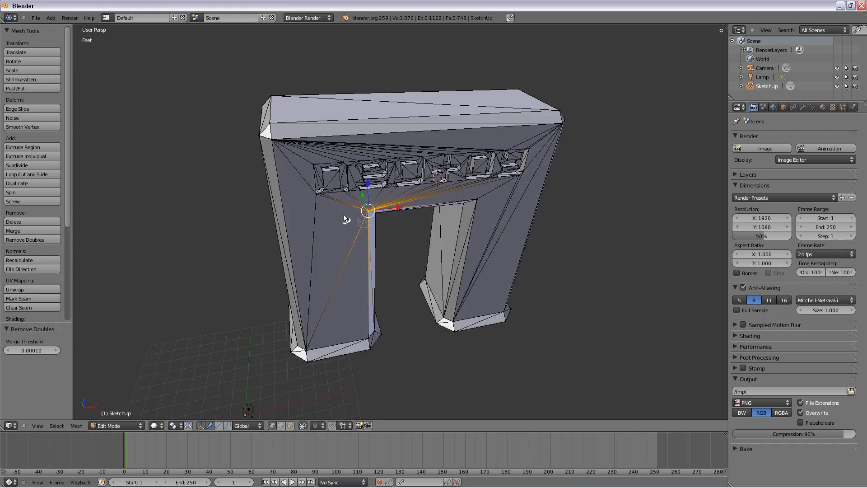
middle_drag(357, 248, 367, 211)
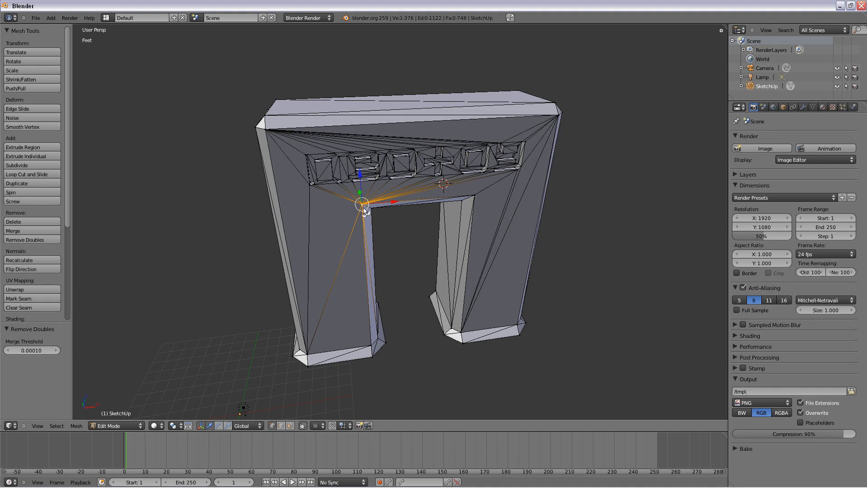
right_click(475, 199)
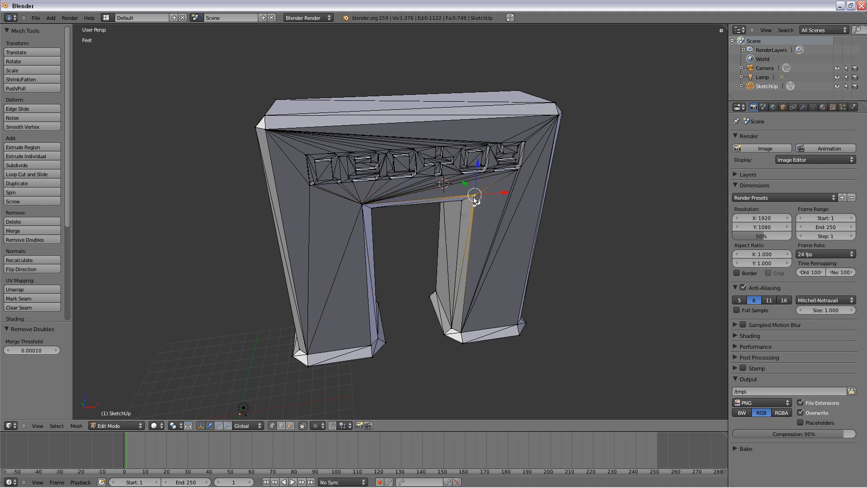
right_click(460, 336)
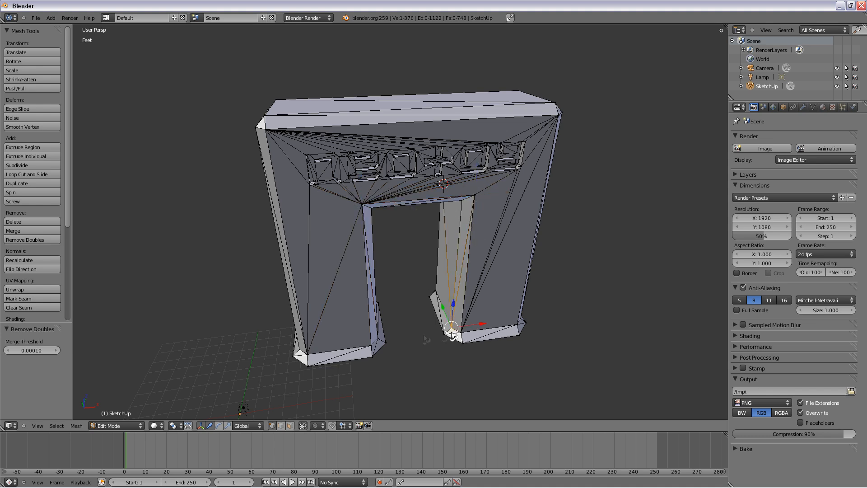
right_click(378, 341)
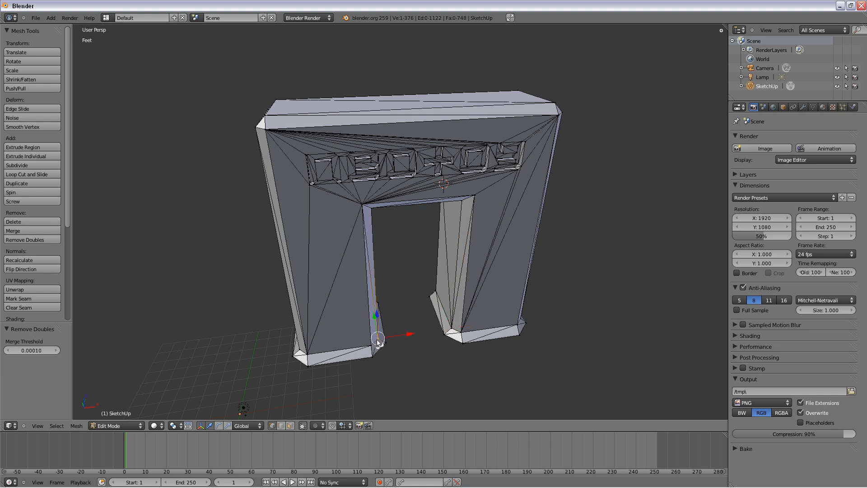
right_click(308, 355)
middle_drag(309, 358, 375, 289)
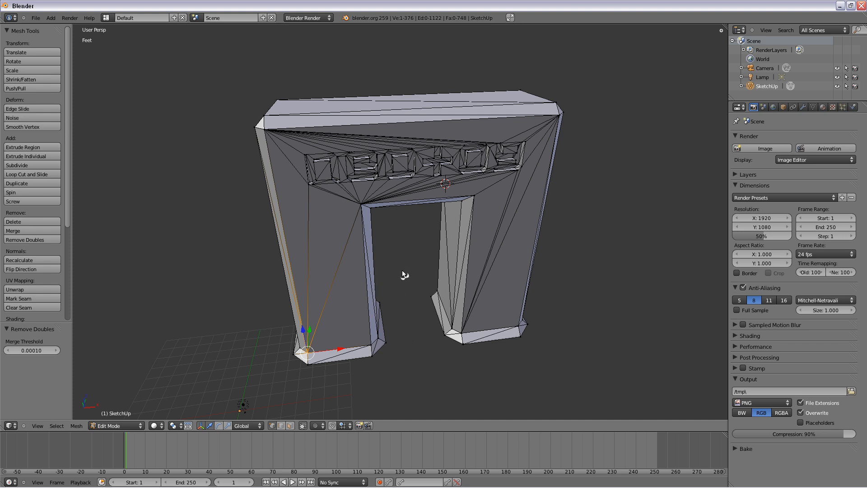
- Recalculate the normals of the arch's entire mesh, and clear the selection
key(a)
key(a)
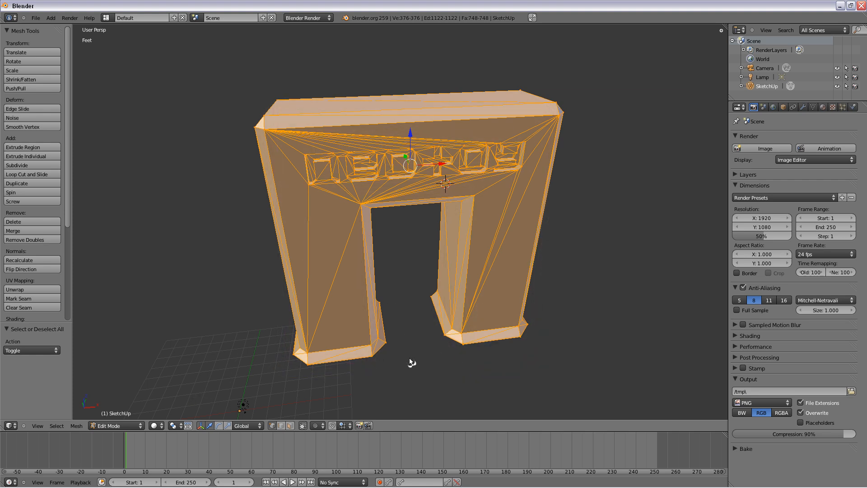
middle_drag(410, 357, 391, 299)
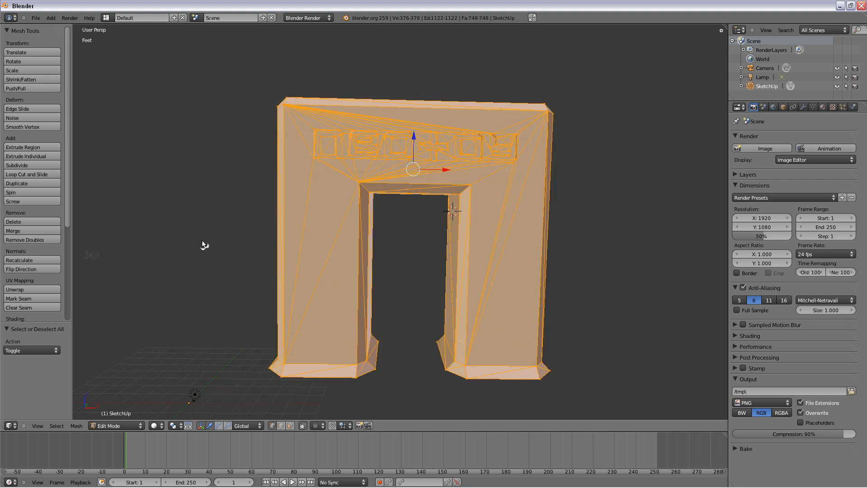
click(42, 260)
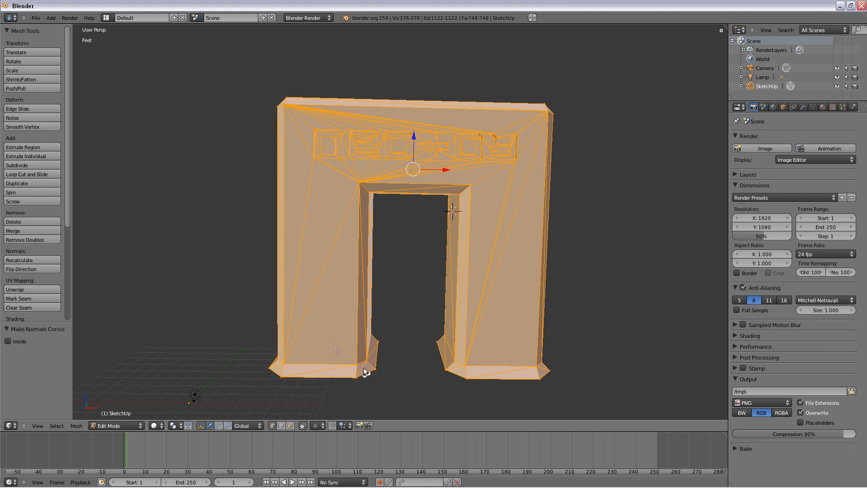
middle_drag(320, 188, 411, 298)
key(a)
middle_drag(409, 294, 147, 110)
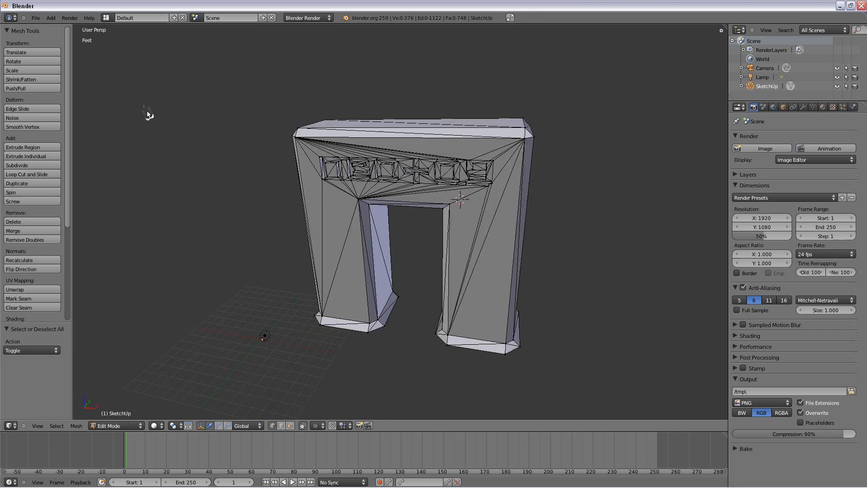
- Export the cleaned arch to the Desktop as the COLLADA file arch.dae, with Export only selected off
click(35, 18)
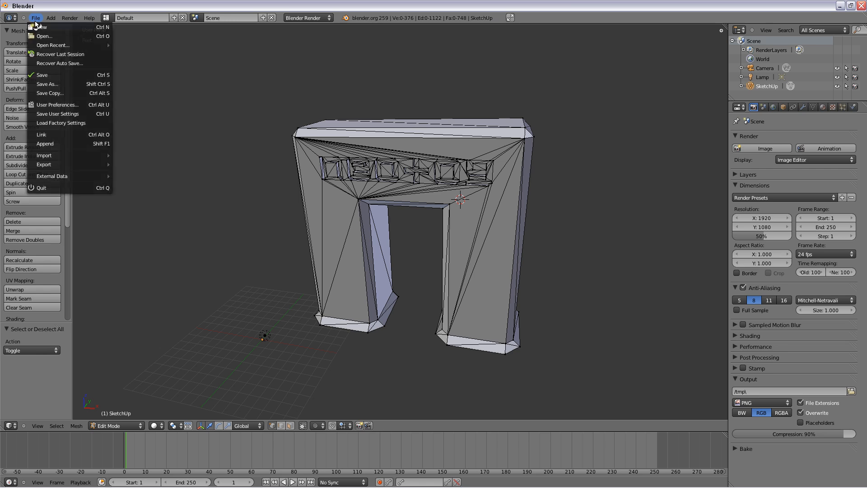
mouse_move(99, 166)
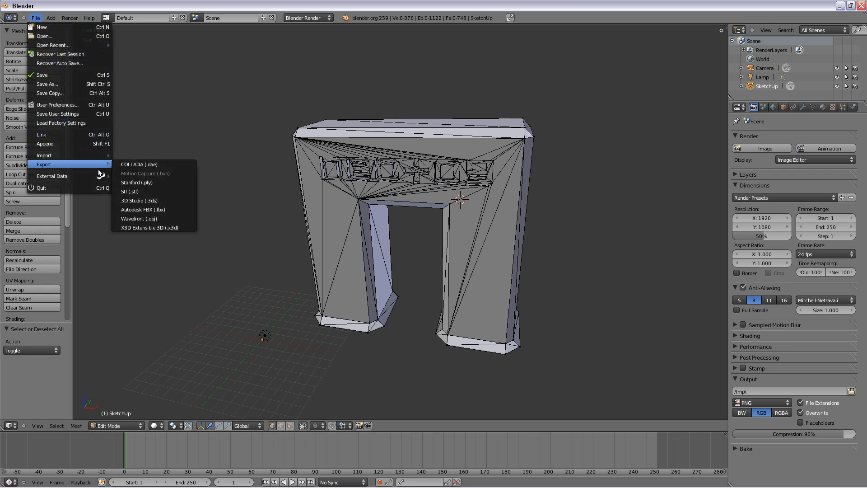
click(150, 165)
click(22, 121)
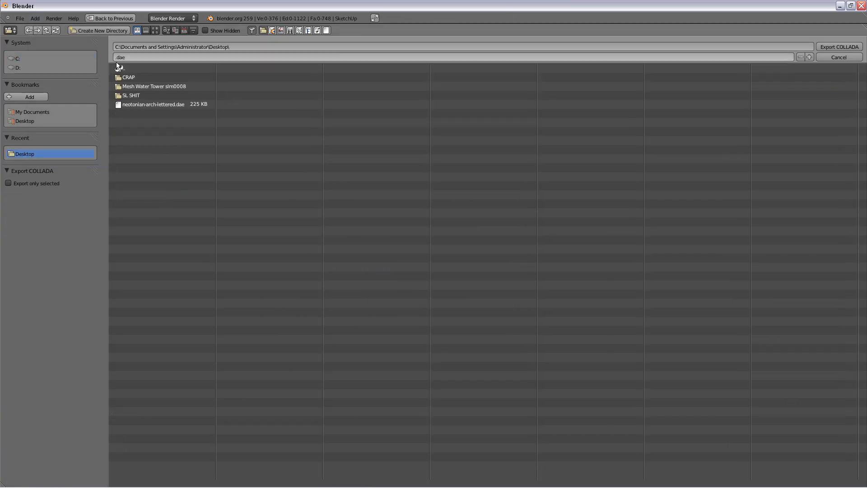
click(116, 59)
text(arch)
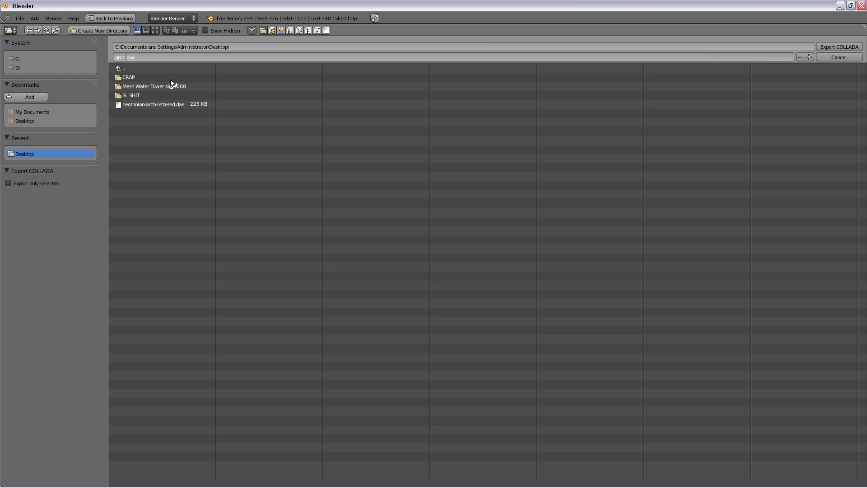
click(831, 47)
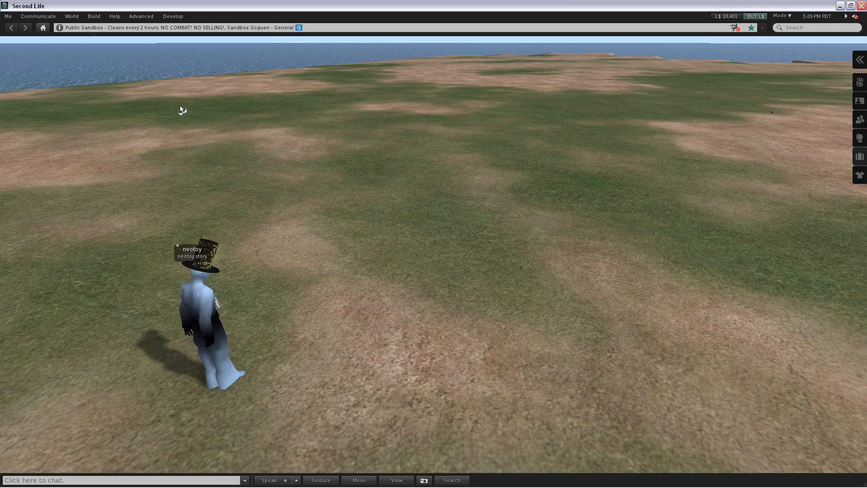
- Switch to Second Life, load arch.dae from the Desktop for model upload, and turn the preview to show the arch
click(92, 18)
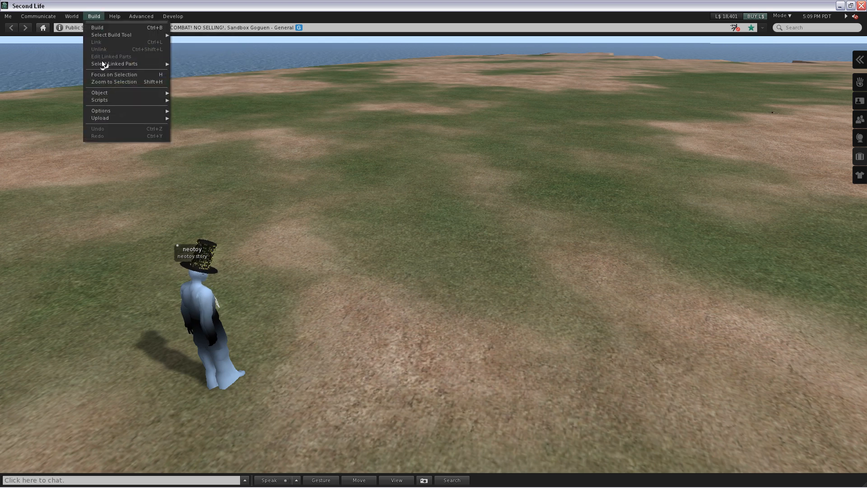
mouse_move(118, 112)
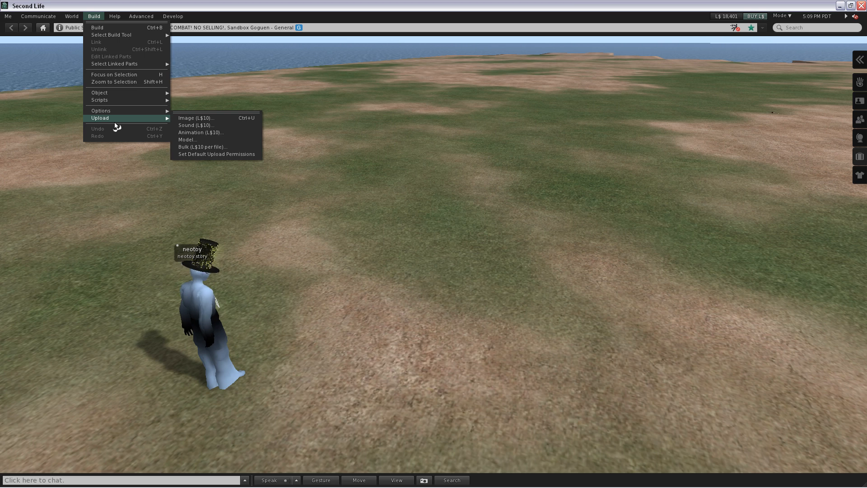
click(193, 140)
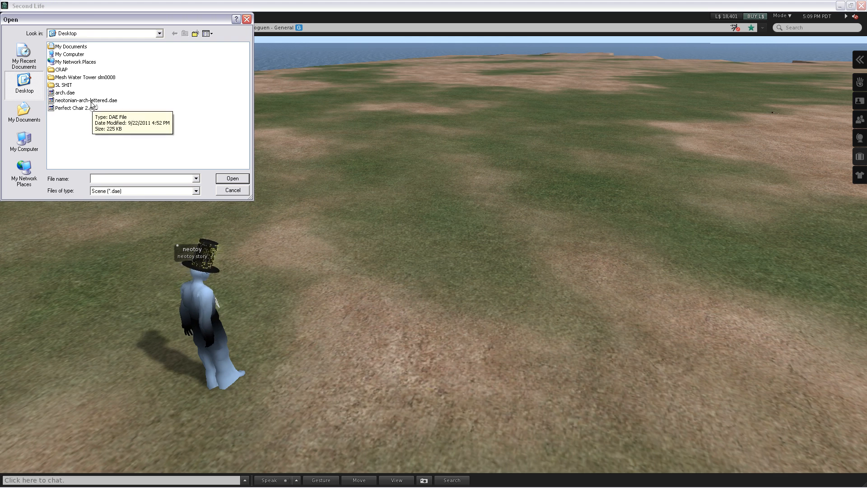
click(64, 93)
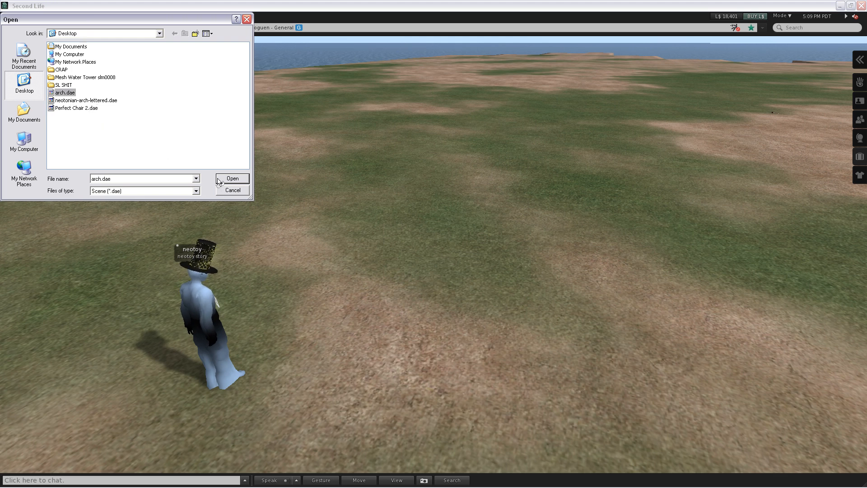
click(232, 179)
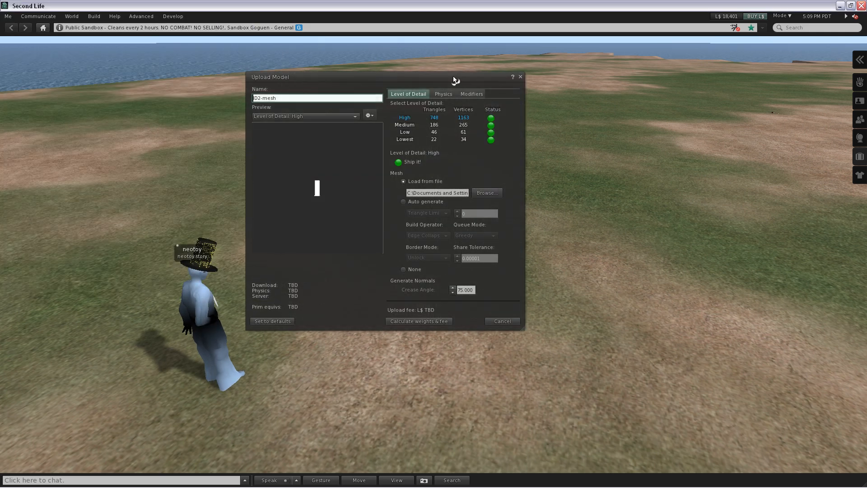
drag(379, 261, 407, 230)
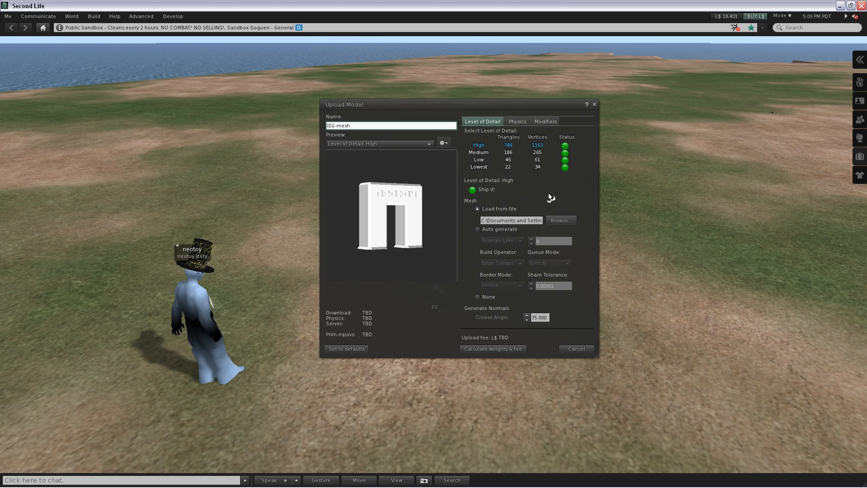
drag(507, 107, 468, 86)
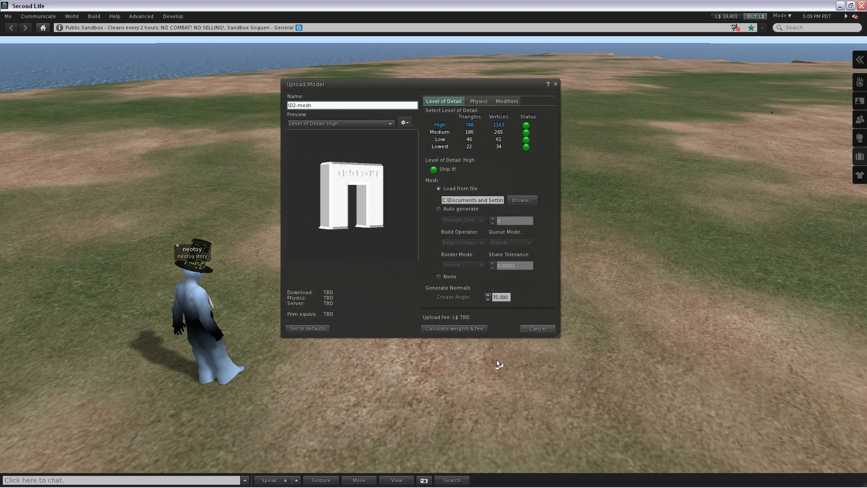
- Calculate the arch's upload weights and fee, and turn the preview to examine the model from several angles
click(454, 328)
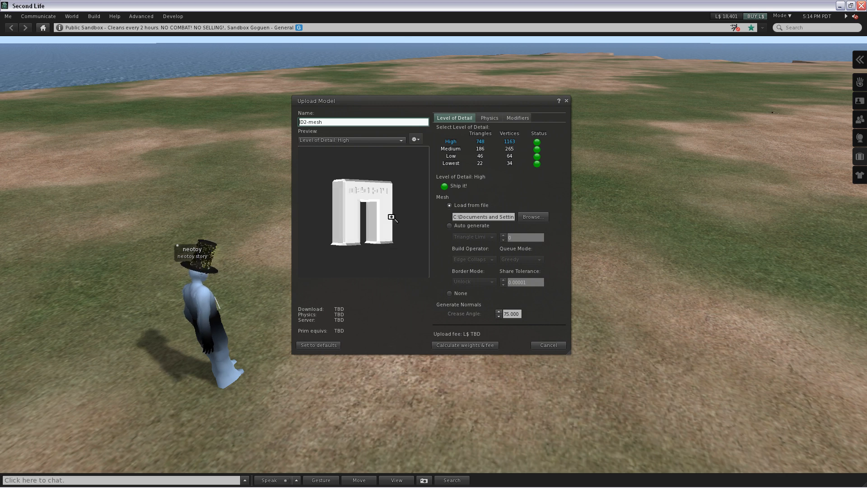
drag(391, 216, 391, 218)
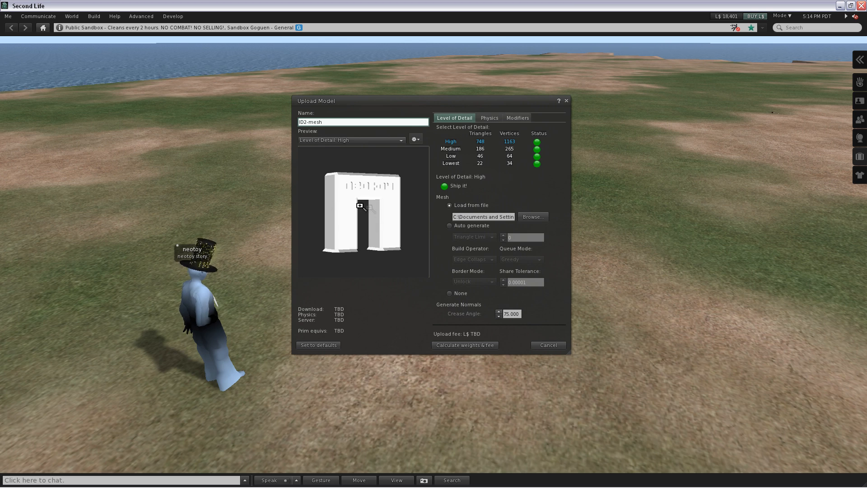
drag(369, 207, 367, 213)
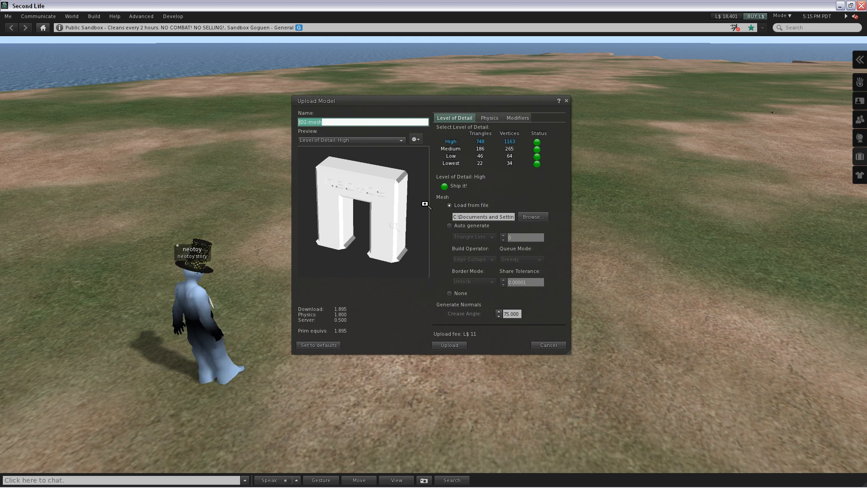
click(488, 119)
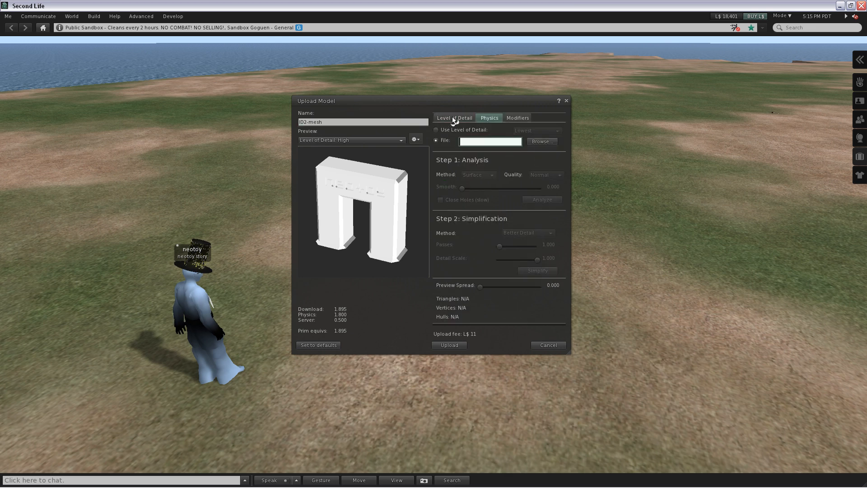
click(454, 118)
drag(370, 212, 360, 246)
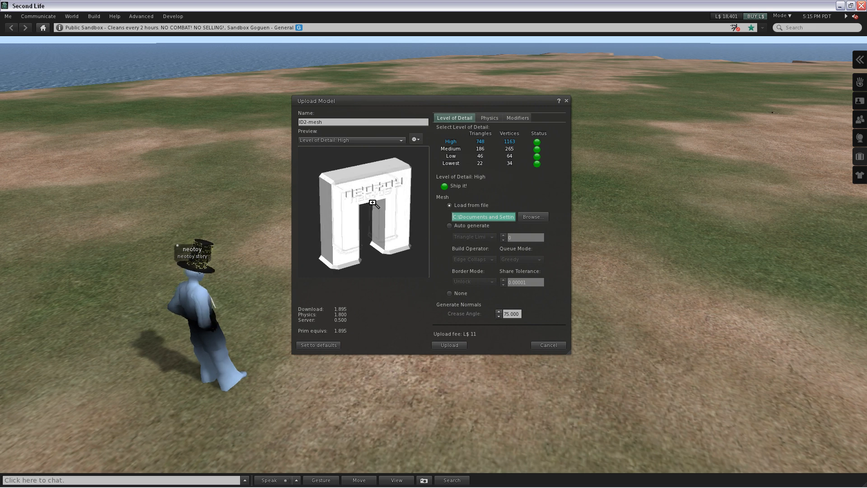
scroll(372, 203, down, 1)
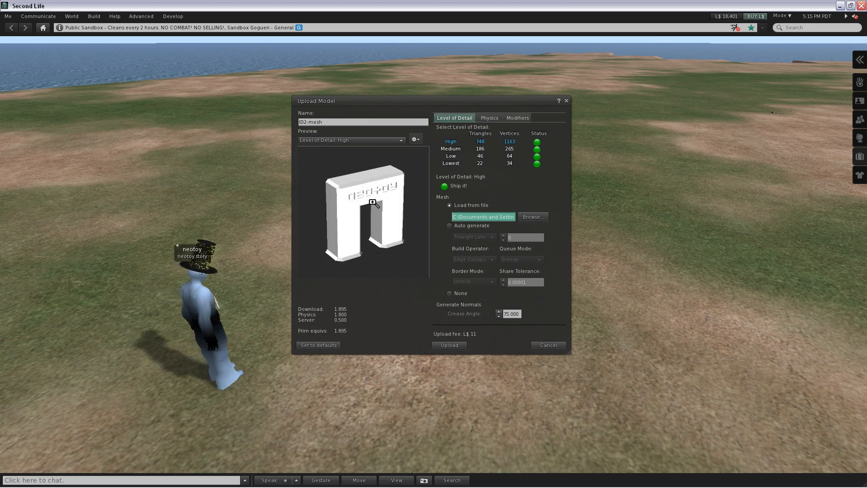
- Preview the arch at the Medium, Low and Lowest levels of detail, and return the preview to High
click(394, 140)
click(378, 157)
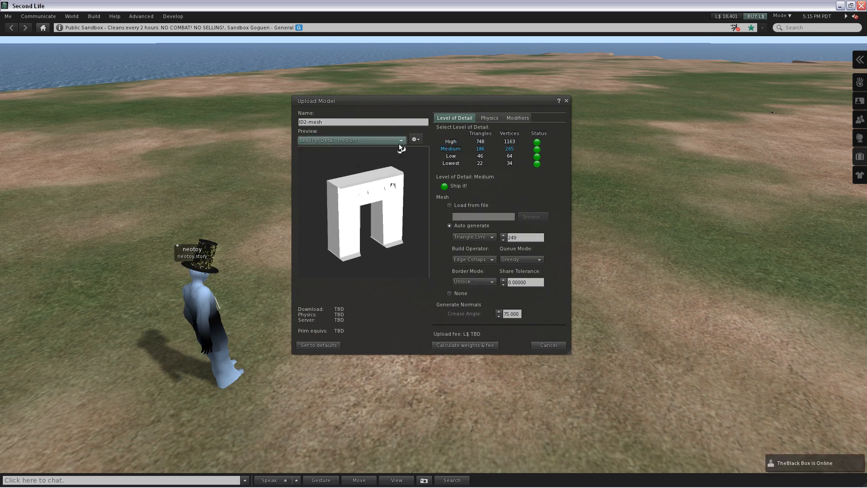
click(399, 144)
key(Down)
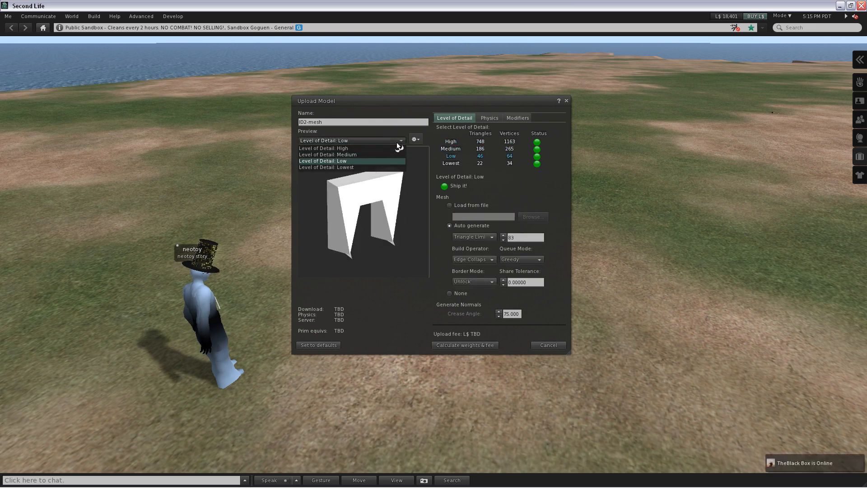
key(Down)
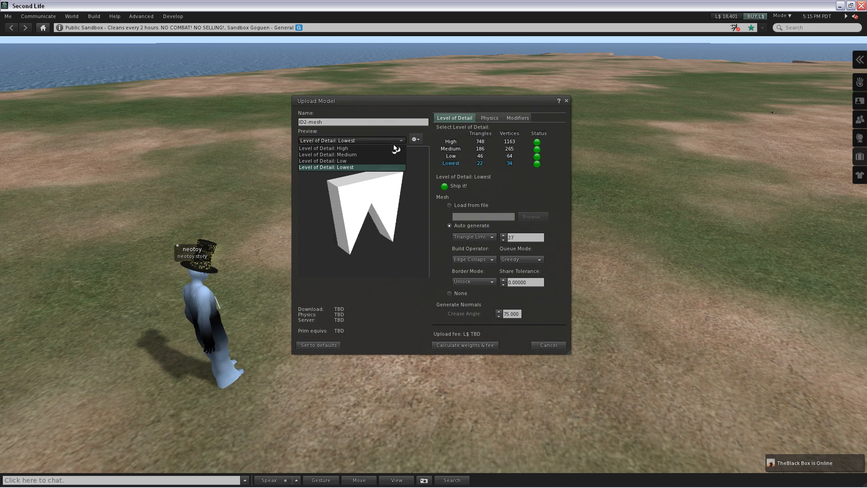
click(363, 150)
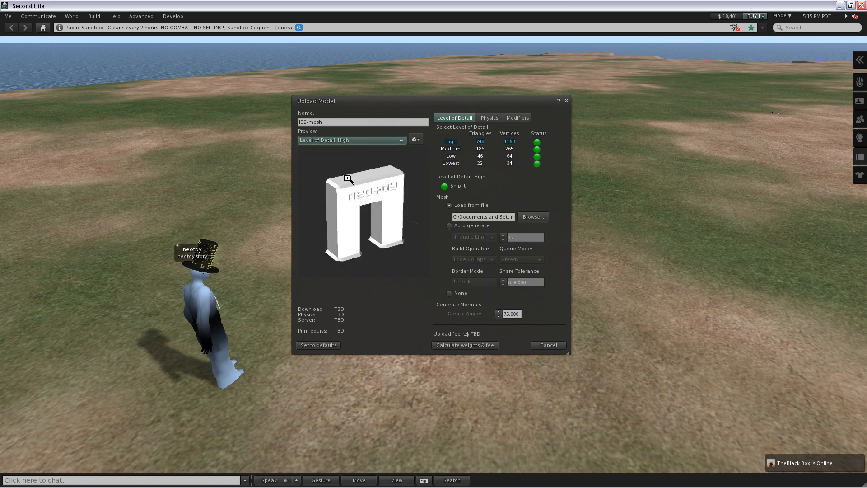
- Set the High level of detail to Auto generate, and compare the Medium, Low and Lowest previews before returning to High
click(450, 227)
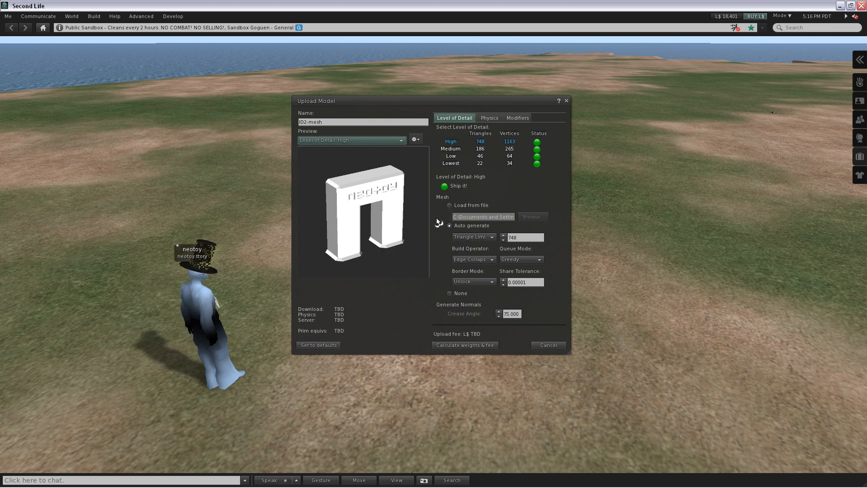
click(391, 142)
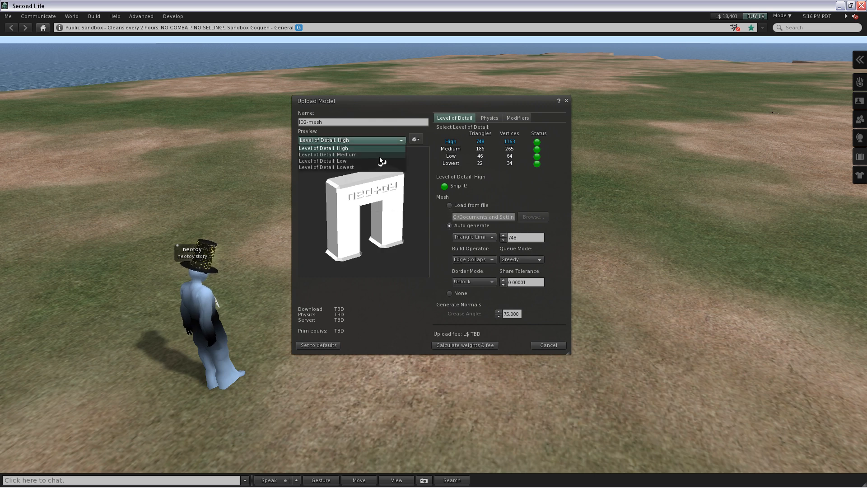
click(379, 155)
click(392, 142)
click(379, 161)
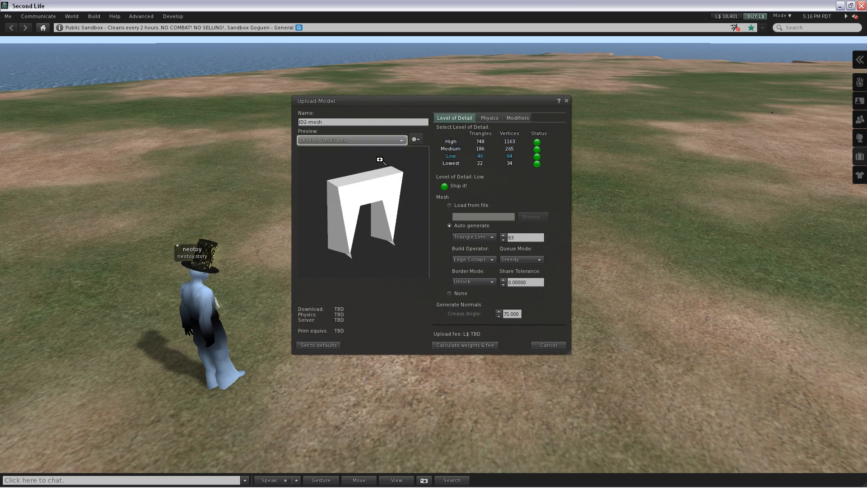
click(382, 140)
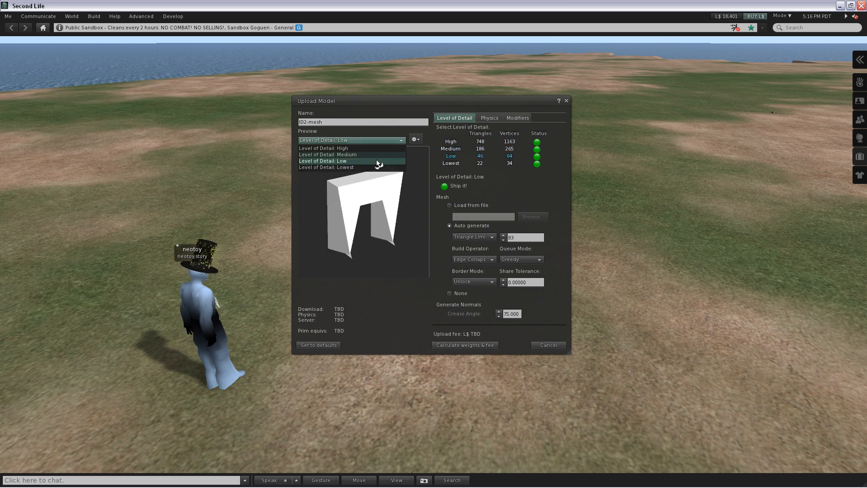
click(369, 166)
click(362, 140)
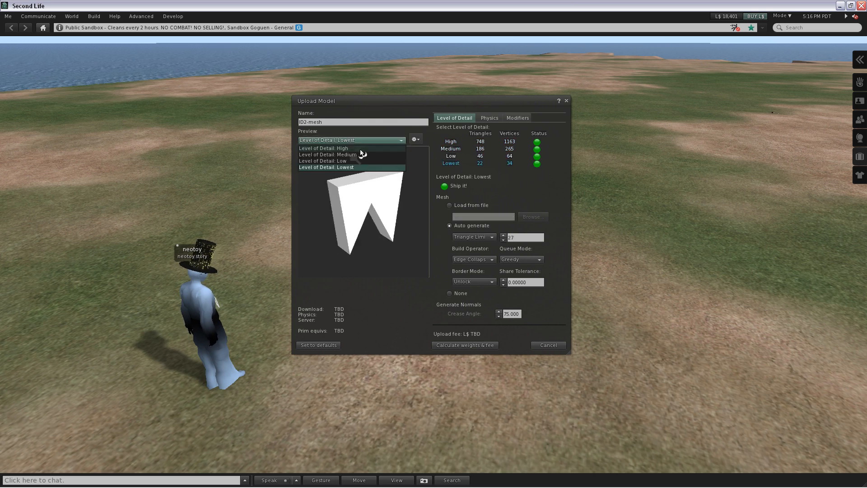
click(359, 150)
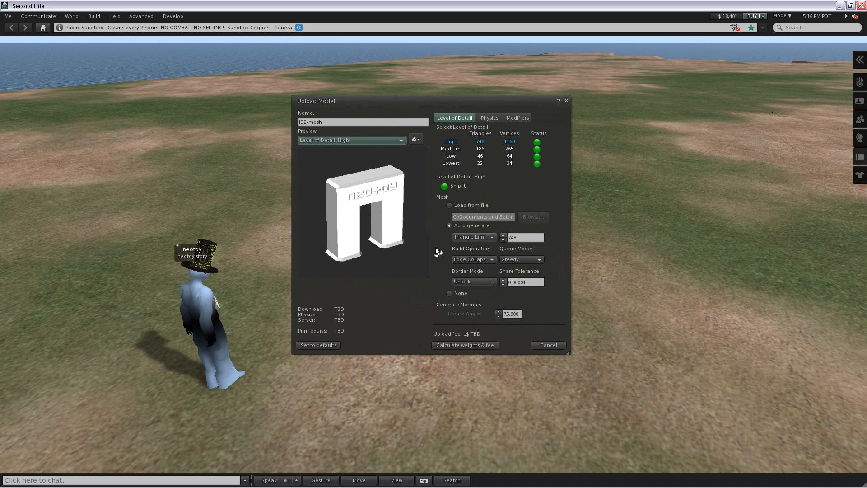
- Use the Lowest level of detail as the arch's physics shape, and turn the preview to inspect how it covers the opening
click(488, 119)
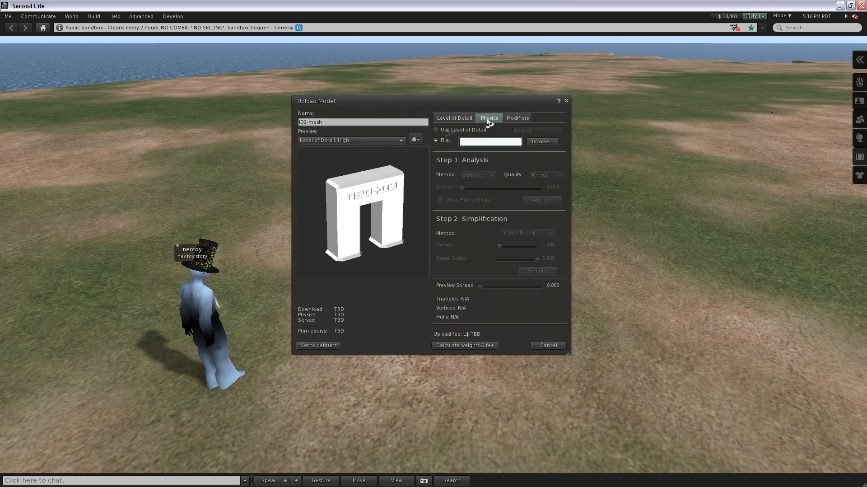
click(449, 131)
click(462, 118)
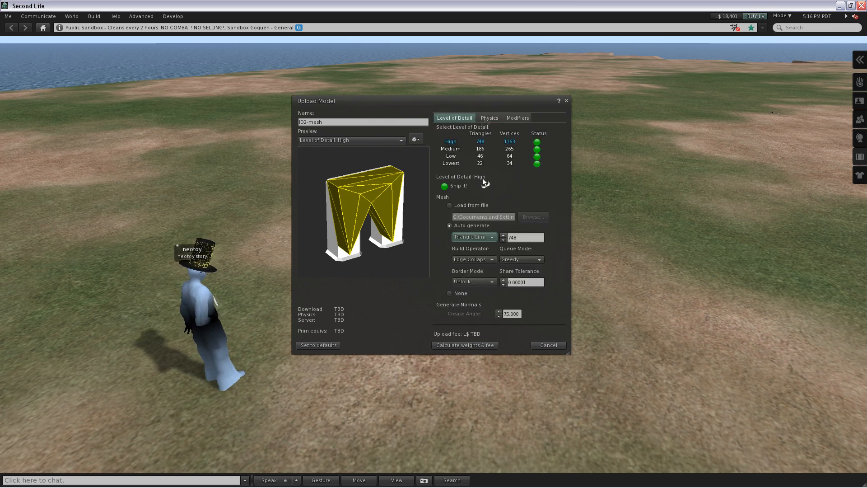
click(489, 118)
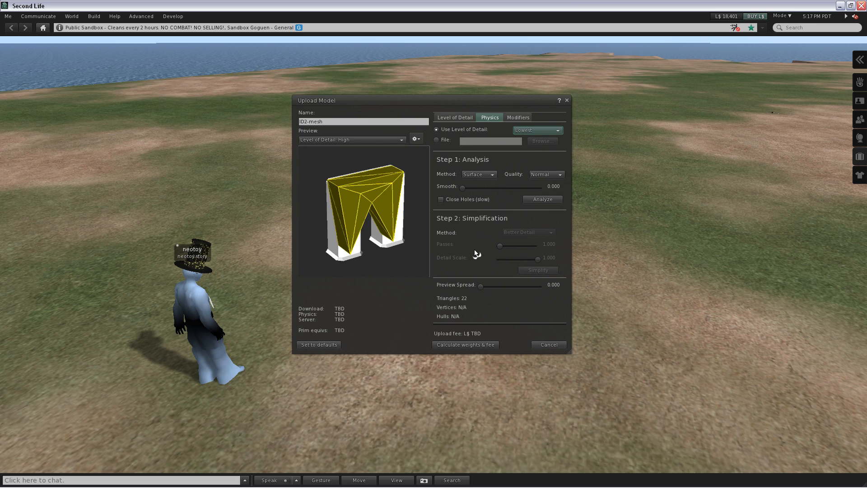
drag(386, 229, 387, 228)
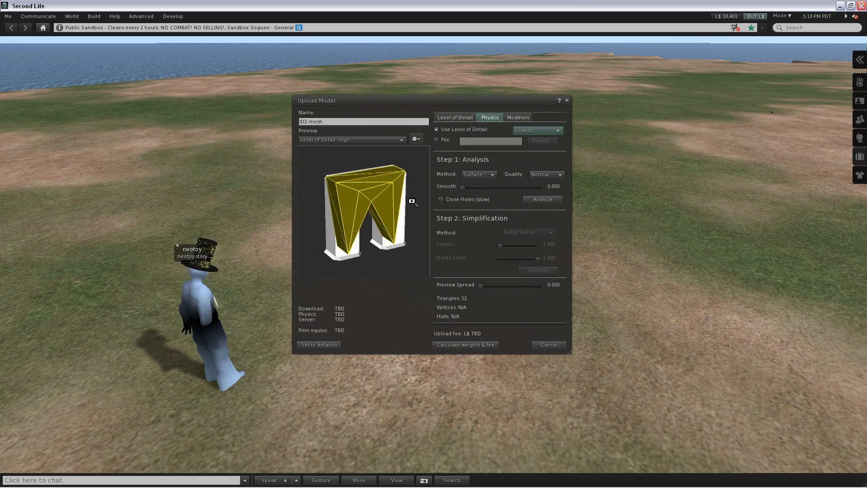
drag(412, 201, 401, 213)
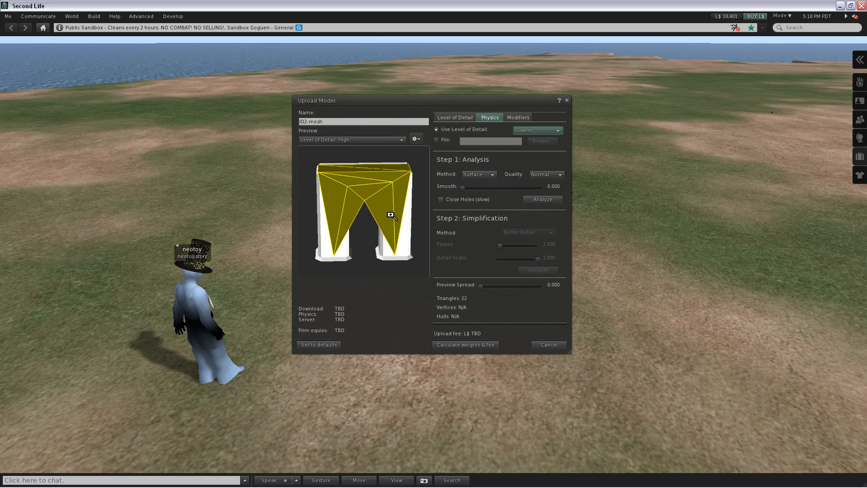
drag(387, 229, 385, 225)
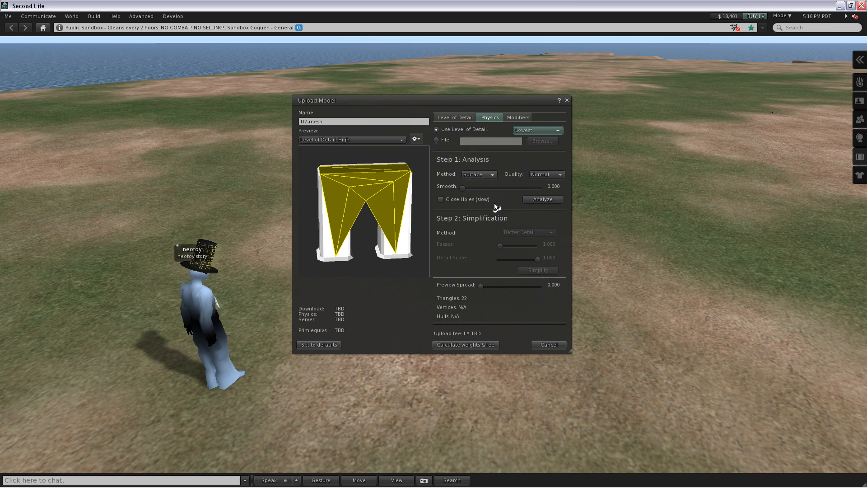
- Analyze the Lowest physics shape with the Surface method at Normal quality, and inspect its hulls from the front
click(540, 201)
drag(402, 223, 402, 222)
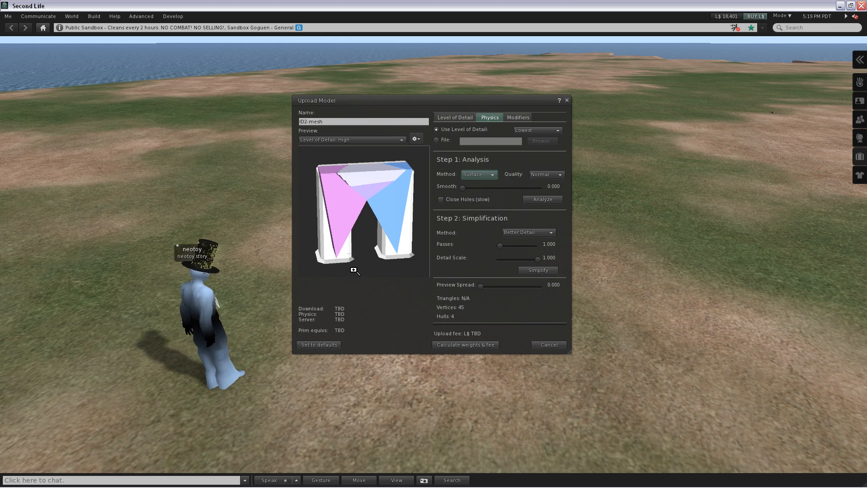
drag(353, 270, 377, 242)
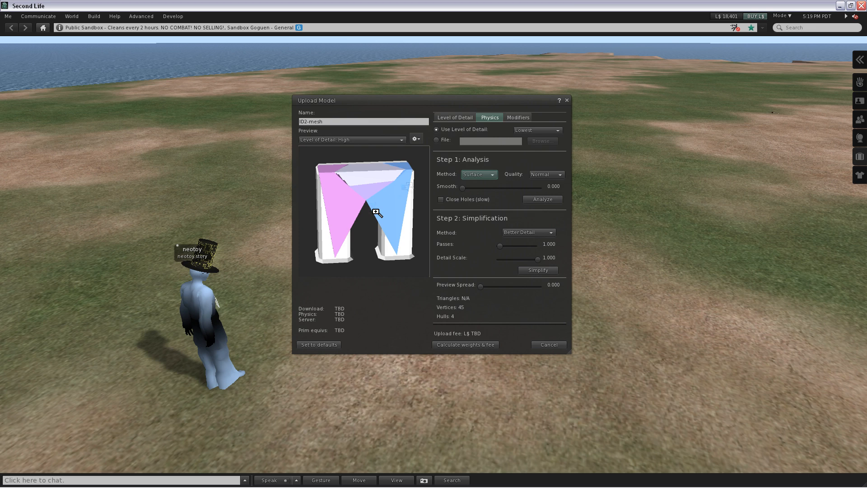
- Change the physics shape to the Low level of detail, analyze it, and inspect the hulls around the arch's legs
click(540, 131)
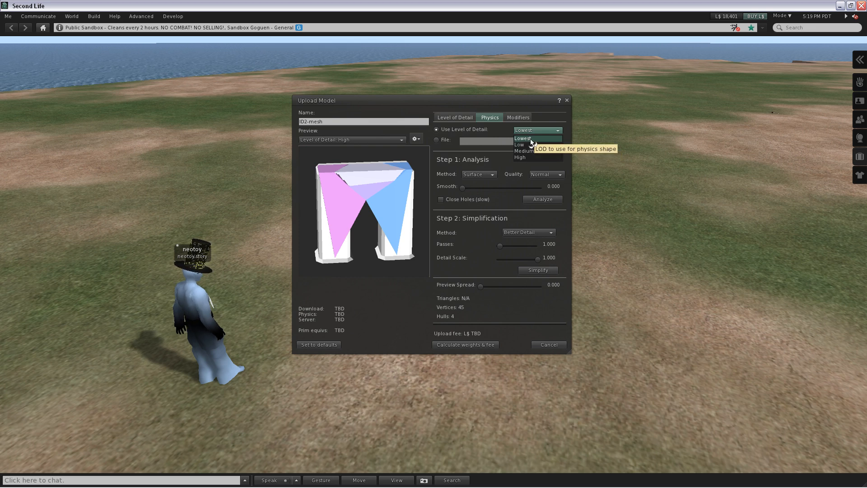
click(531, 145)
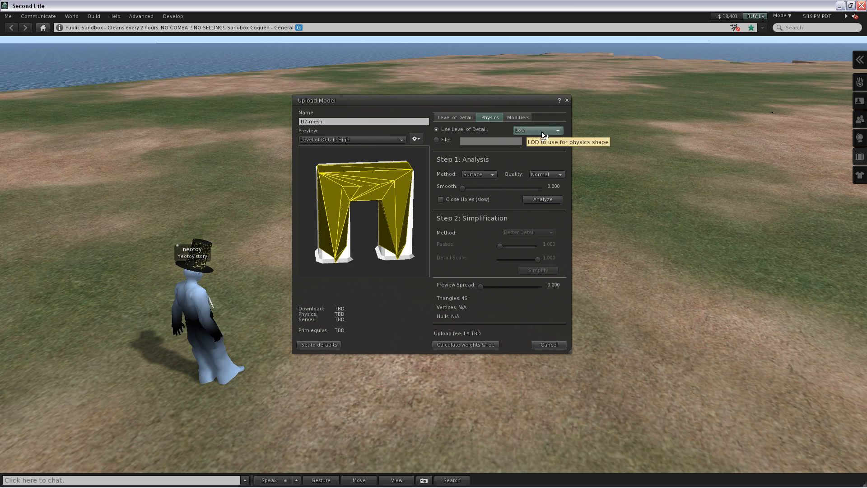
click(538, 203)
drag(393, 221, 398, 220)
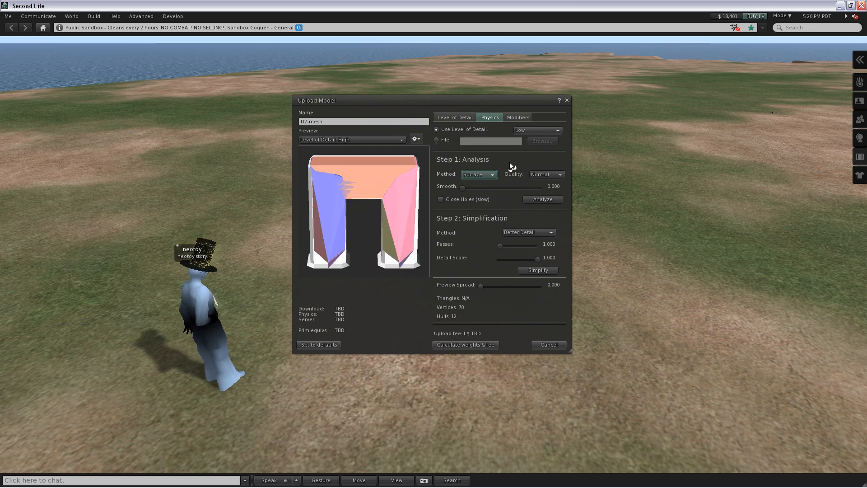
drag(400, 217, 360, 226)
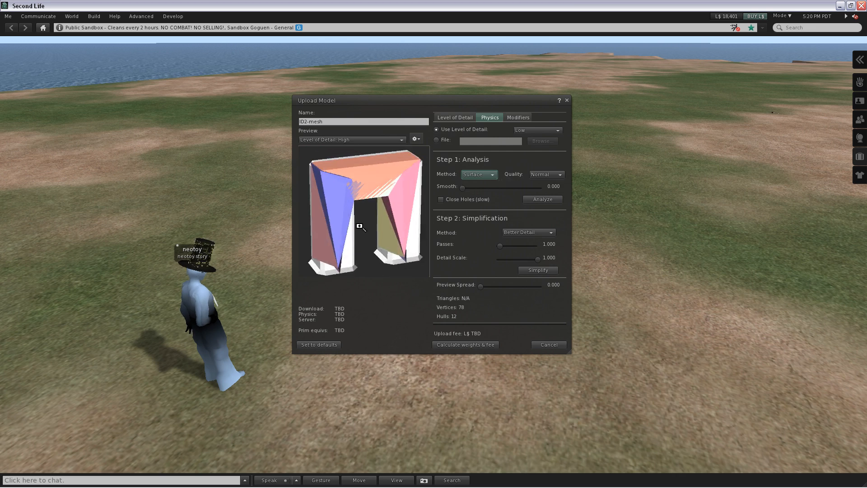
- Change the physics shape to the Medium level of detail, analyze it, and inspect the resulting hulls
click(538, 130)
click(536, 152)
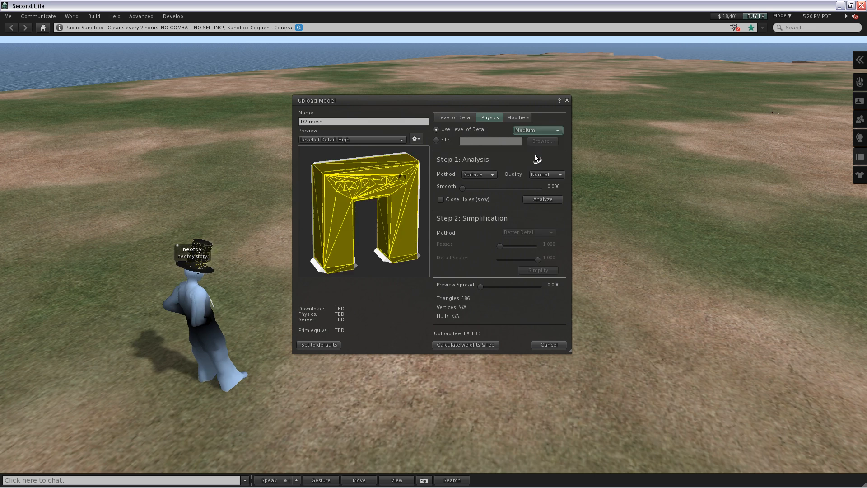
click(529, 200)
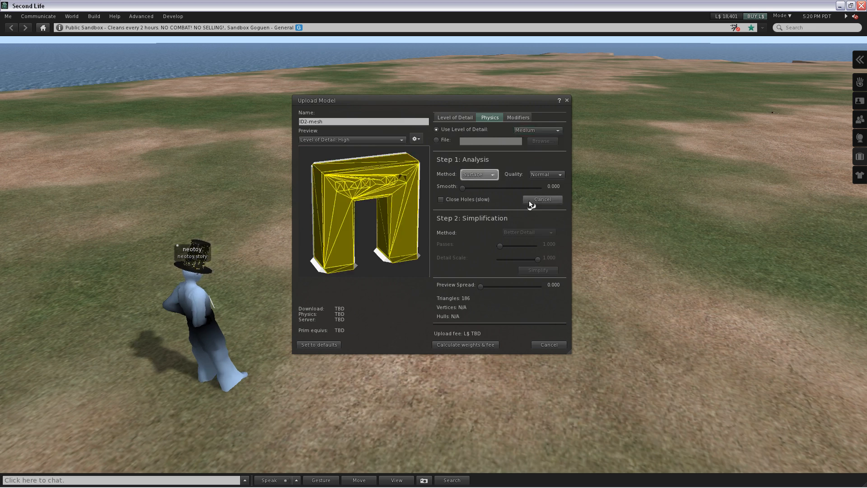
drag(405, 214, 406, 216)
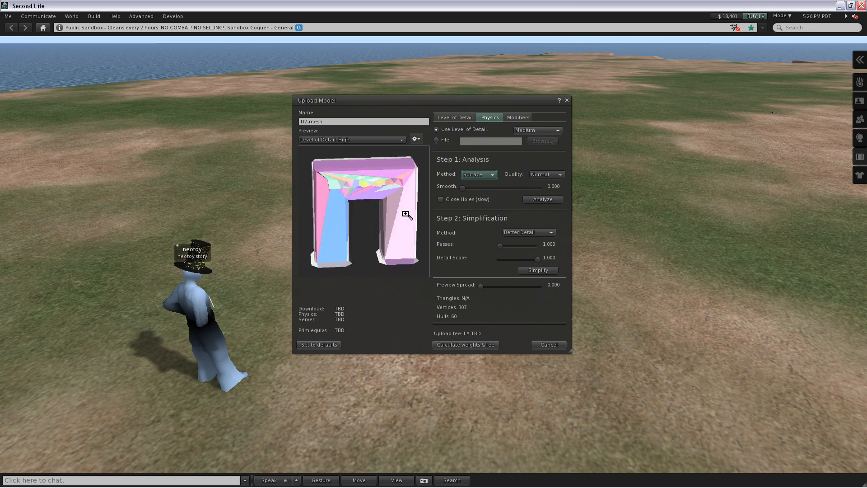
- Change the physics shape to the High level of detail, analyze it with the Surface method, and inspect the hulls in the preview
click(551, 132)
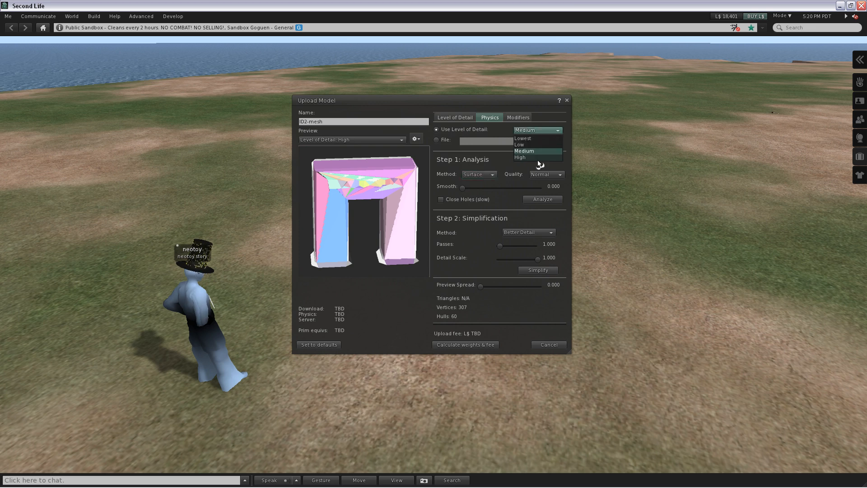
click(537, 159)
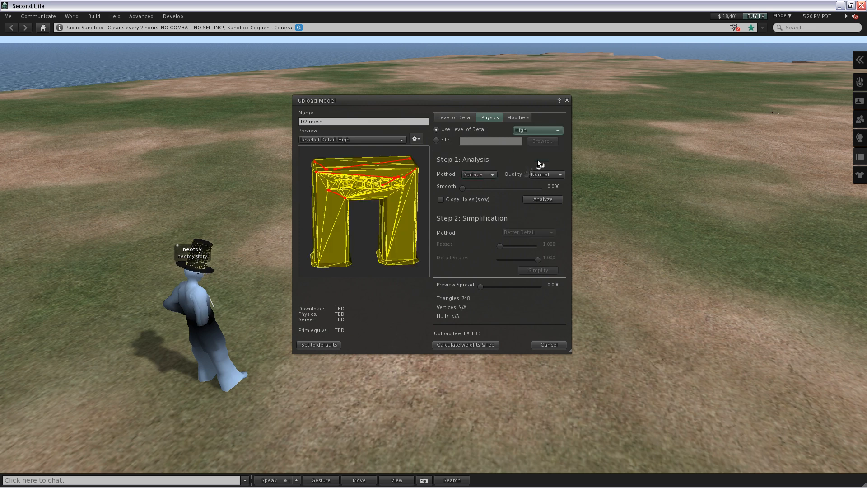
click(542, 199)
drag(407, 223, 349, 258)
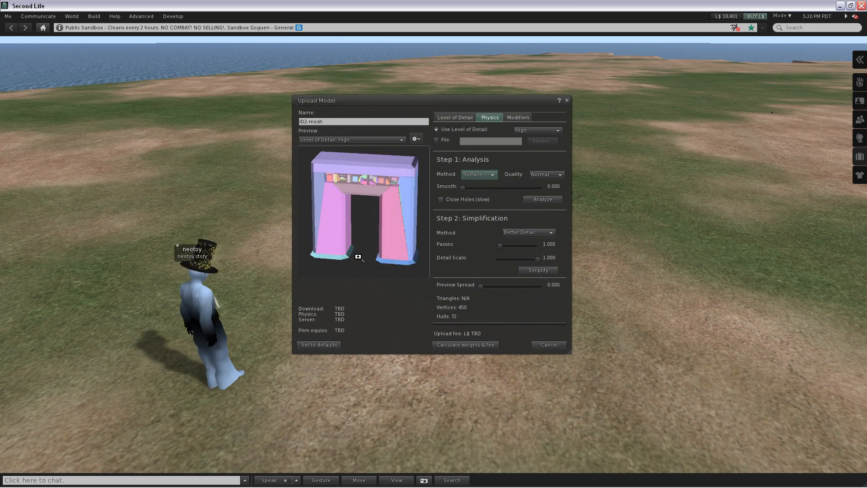
ctrl+alt+drag(358, 256, 359, 257)
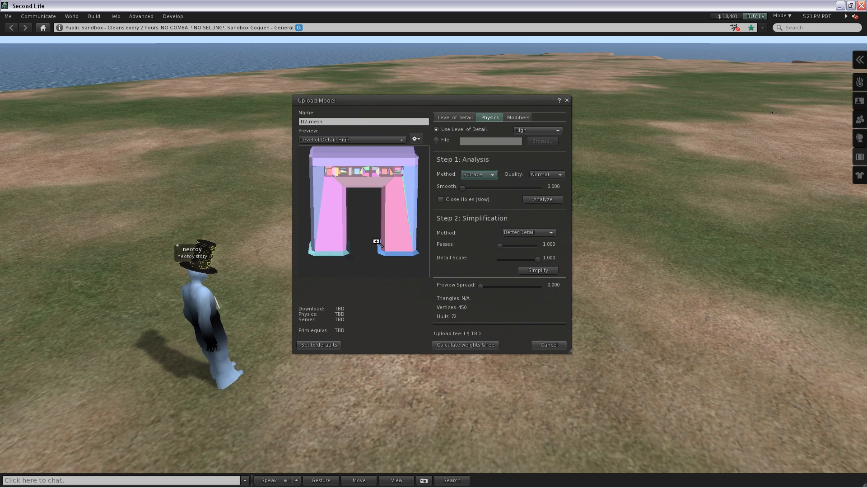
- Try simplifying the High physics shape with the Better Detail method at 1.000 passes and 1.000 detail scale, and inspect the preview
drag(376, 241, 358, 219)
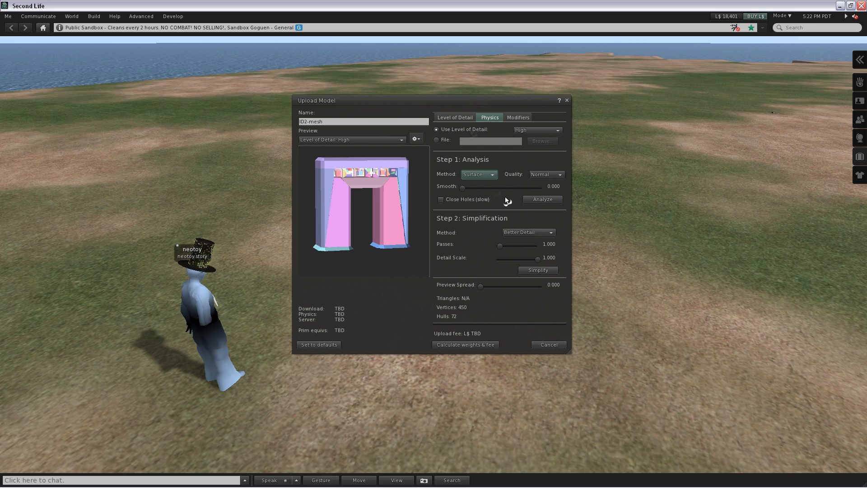
drag(475, 97, 470, 84)
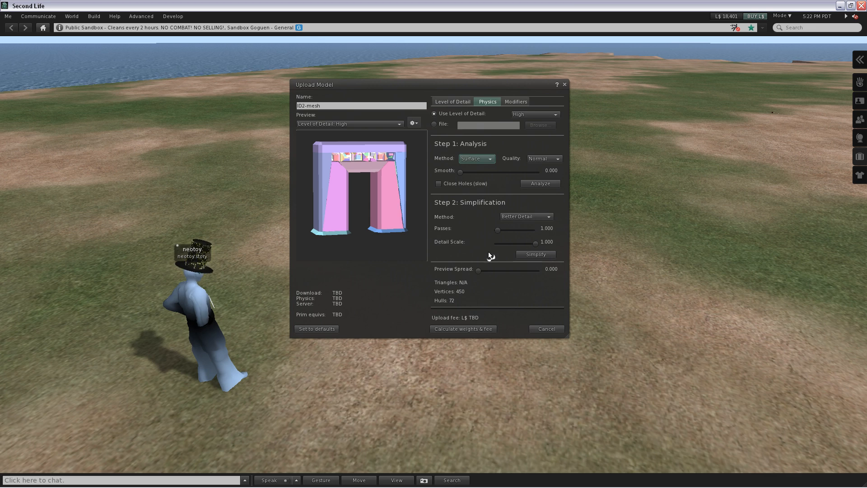
click(532, 258)
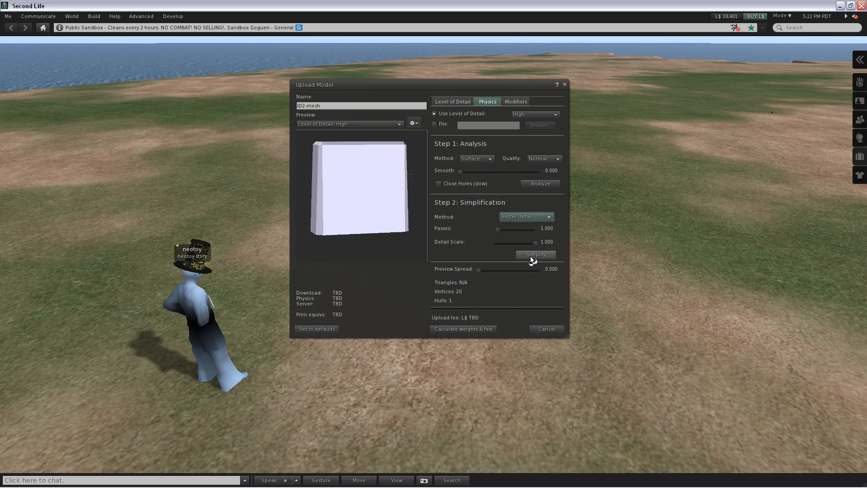
drag(409, 177, 375, 216)
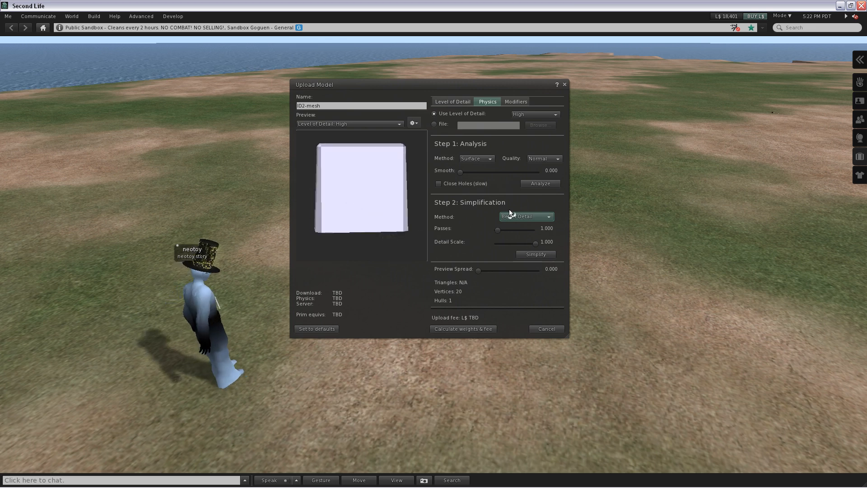
- Reanalyze the High physics shape with the Surface method, check the hulls from both sides, and calculate the weights and upload fee
click(534, 187)
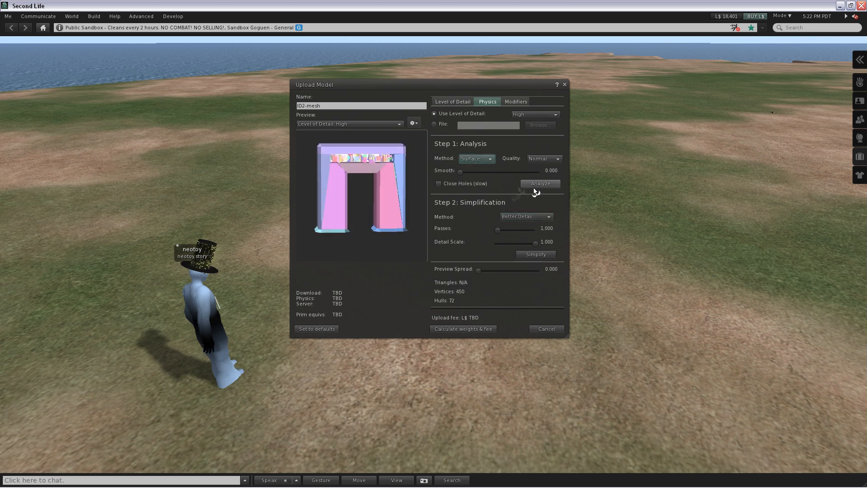
drag(398, 186, 384, 185)
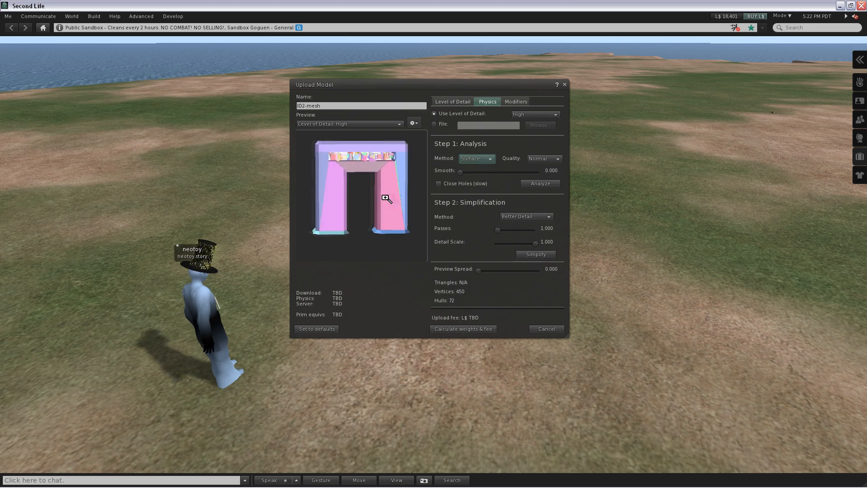
drag(385, 196, 322, 228)
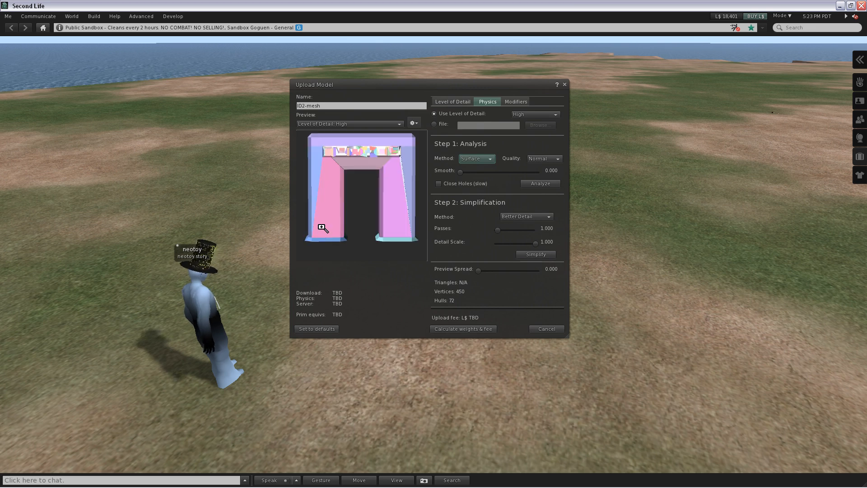
click(465, 328)
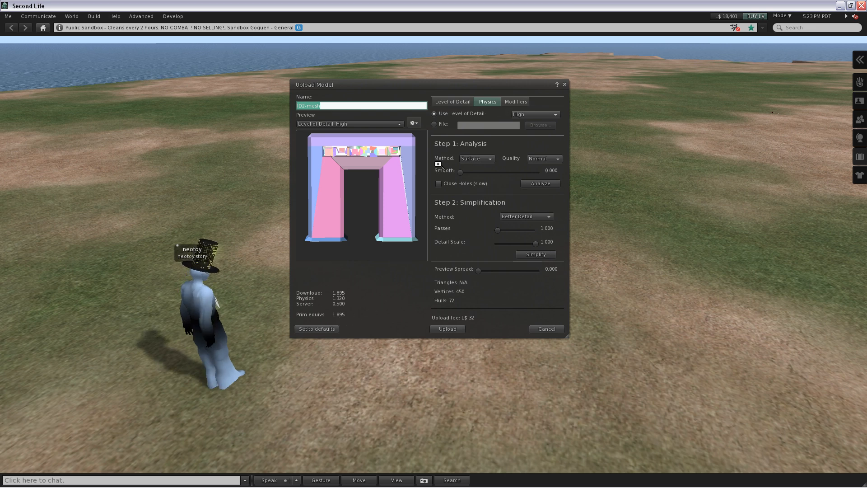
- Review the scale and include modifiers, check the physics hulls once more, and upload the model to the simulator
click(512, 101)
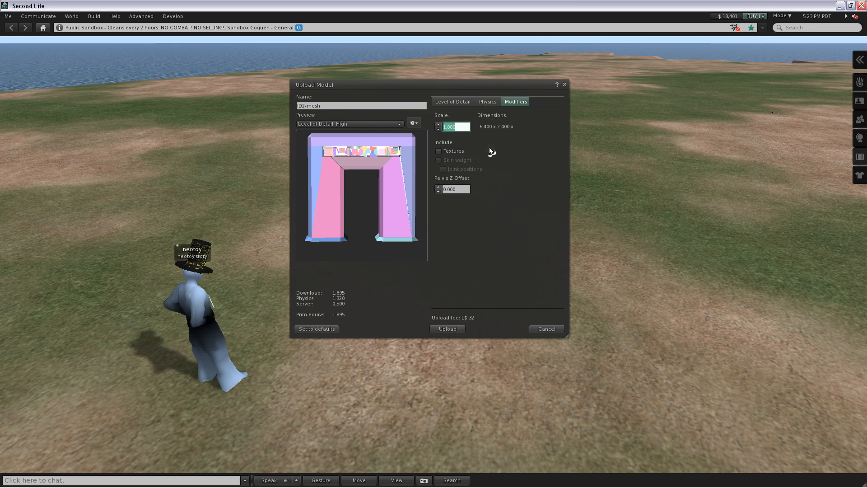
click(488, 102)
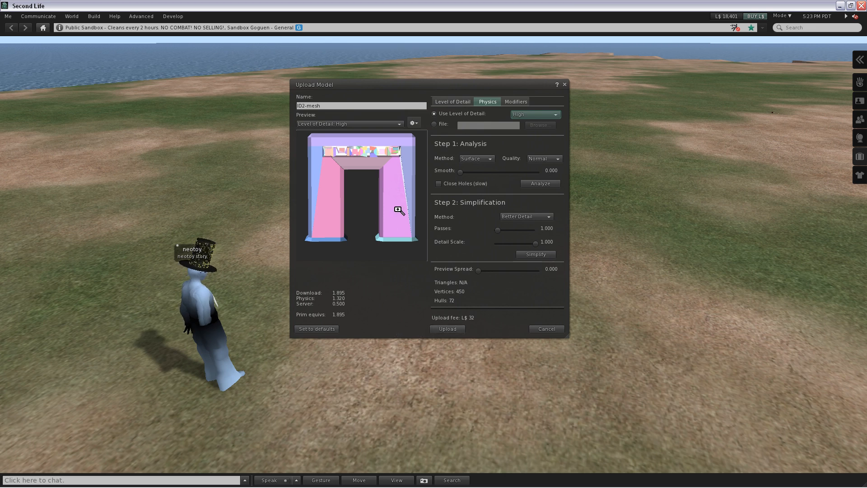
drag(392, 185, 399, 180)
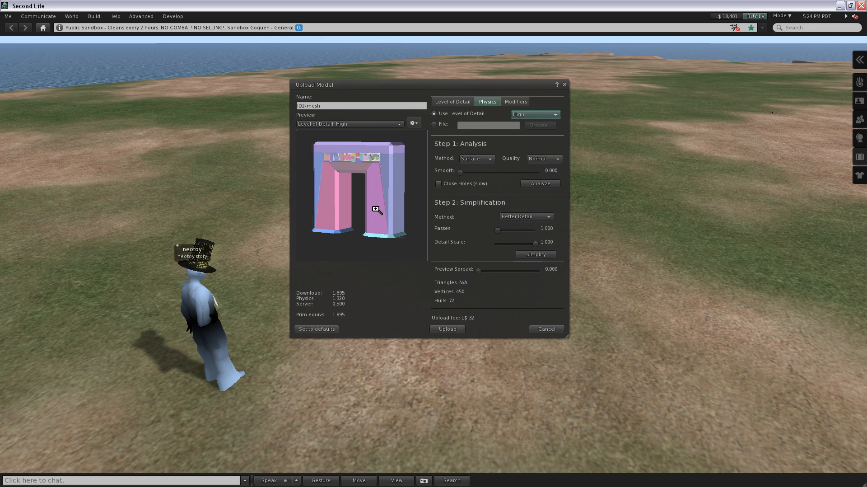
drag(376, 209, 372, 209)
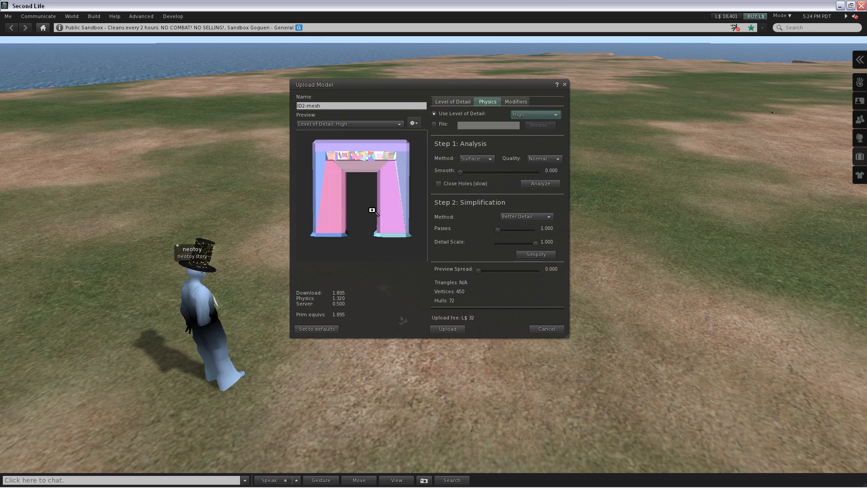
click(448, 328)
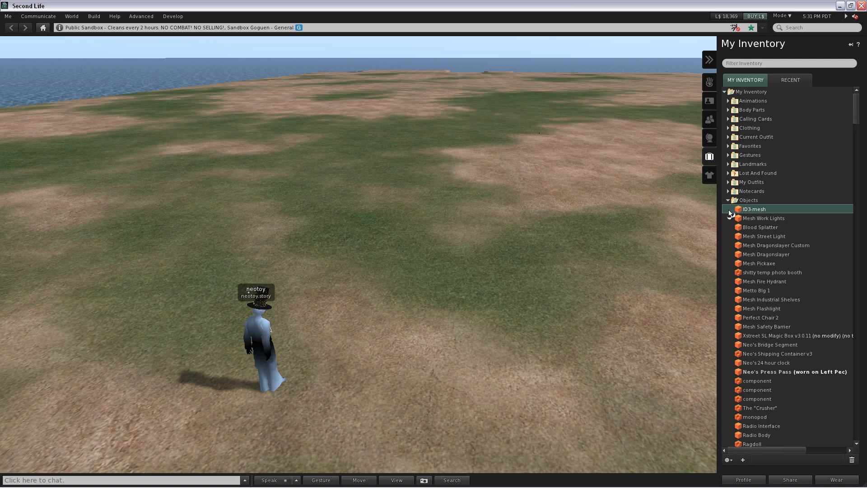
- Rename the newly uploaded mesh object in the inventory's Objects folder as Arch
right_click(765, 212)
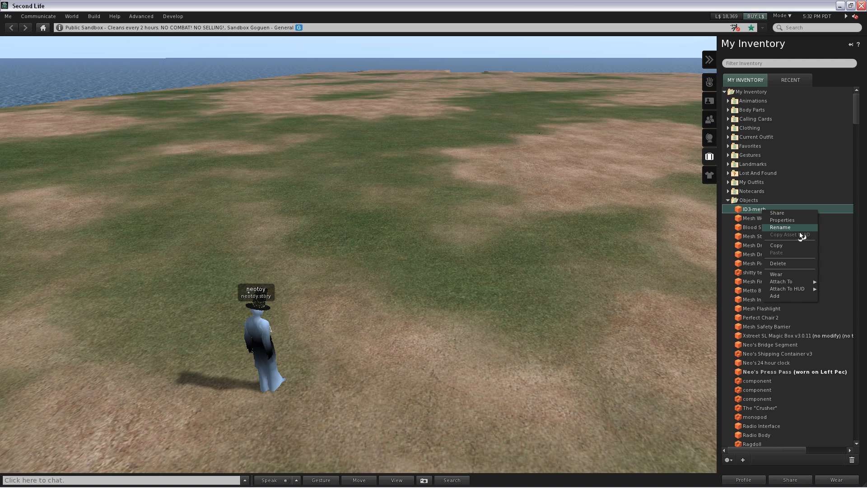
click(799, 229)
text(Arch)
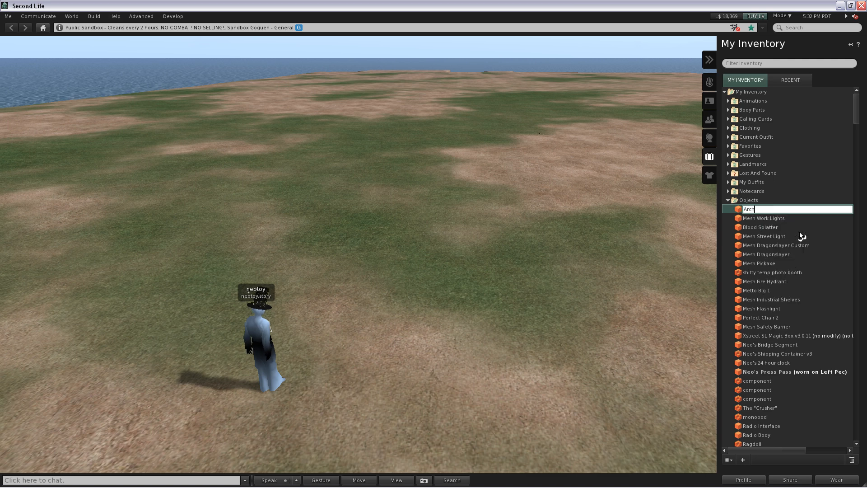
key(Return)
- Place the Arch from the inventory on the ground near the avatar and view it from different angles
drag(739, 218, 436, 291)
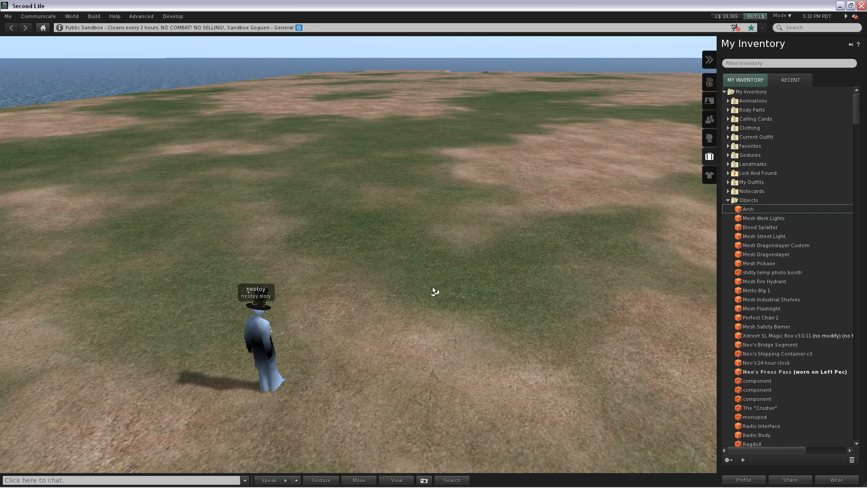
ctrl+alt+drag(437, 232, 440, 265)
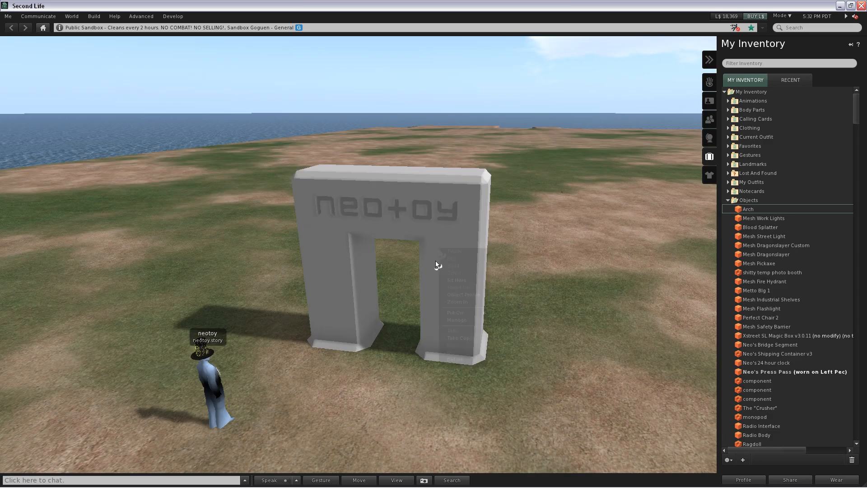
right_click(440, 250)
click(469, 261)
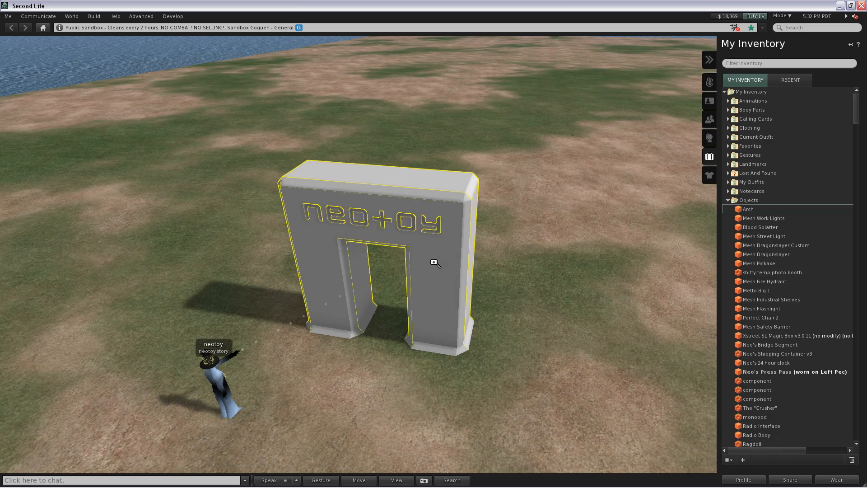
drag(445, 289, 542, 365)
key(Escape)
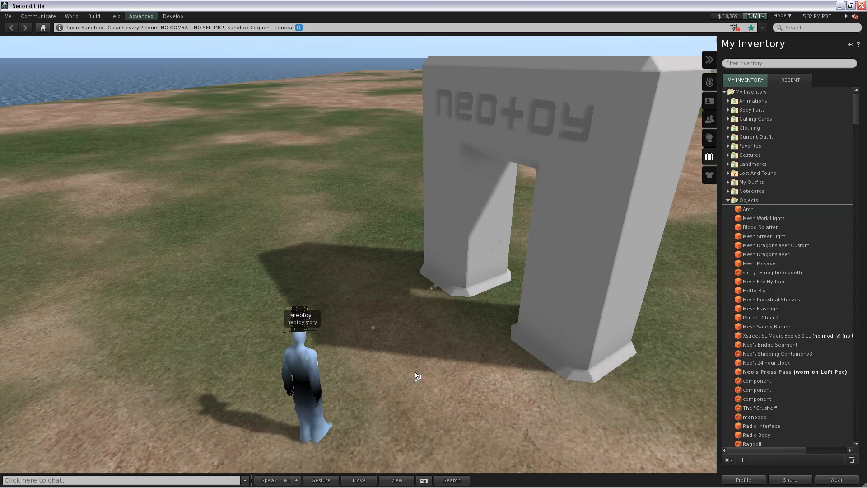
- Walk the avatar around the arch in first-person view, and try to pass through its opening in world view
key(m)
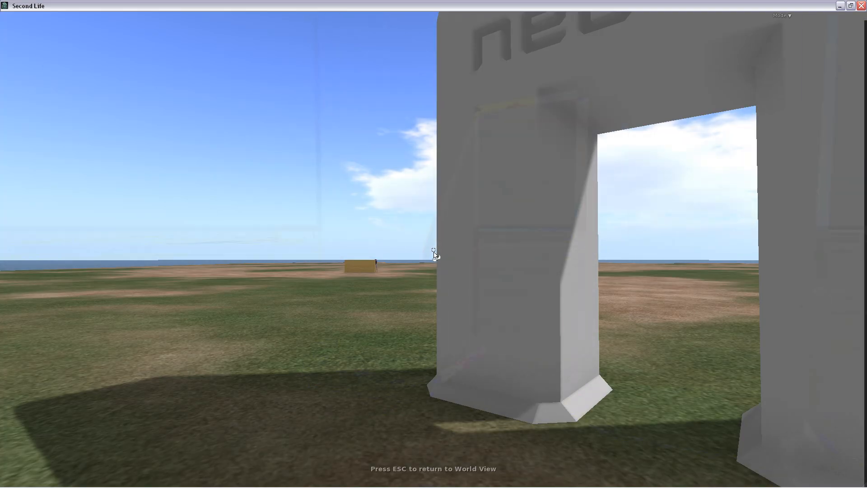
key(d)
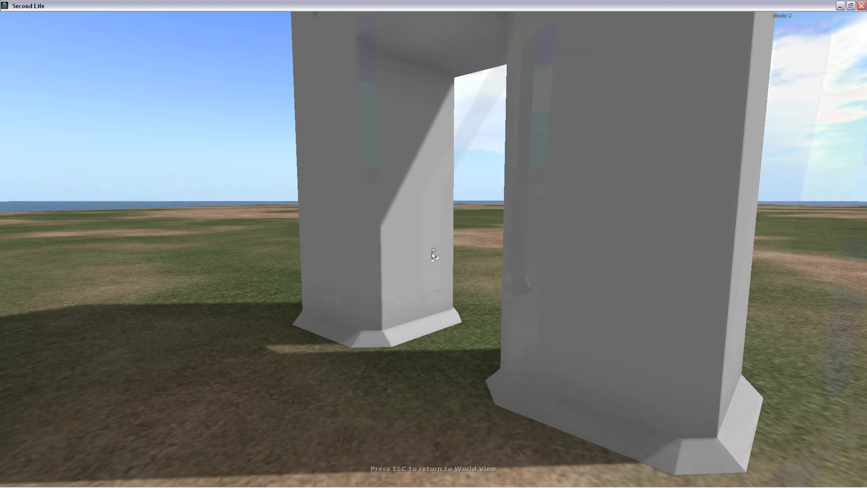
key(d)
key(d)
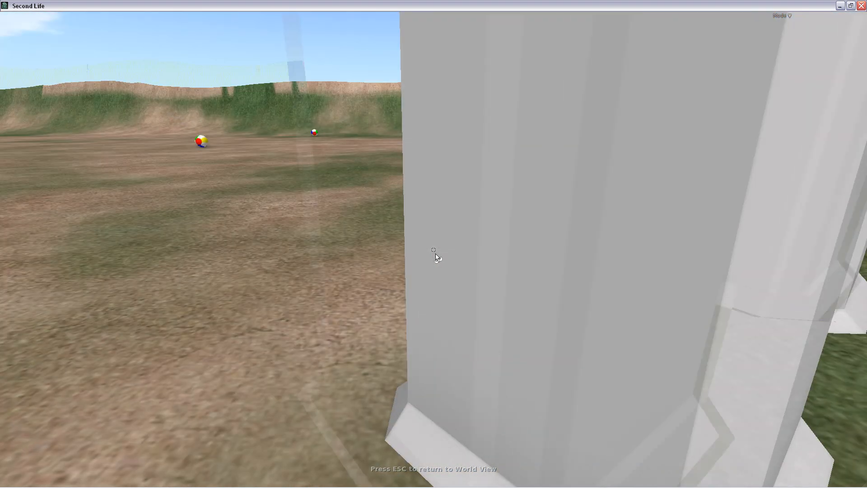
key(d)
key(d)
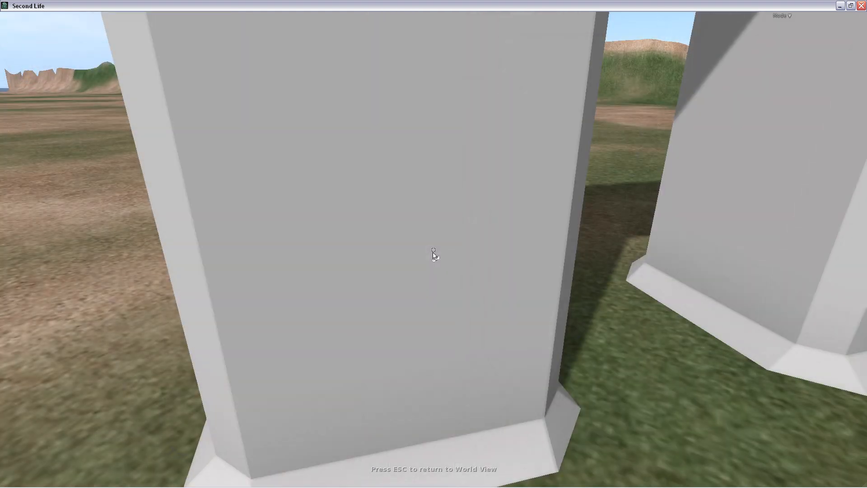
key(Escape)
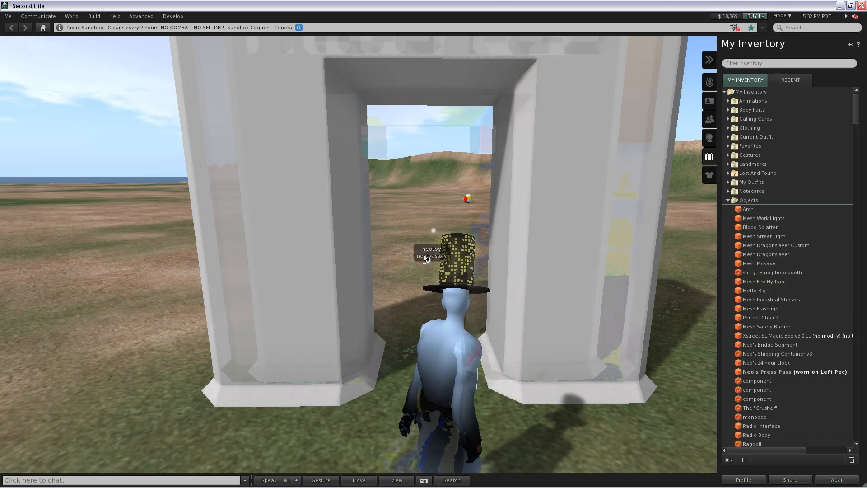
key(d)
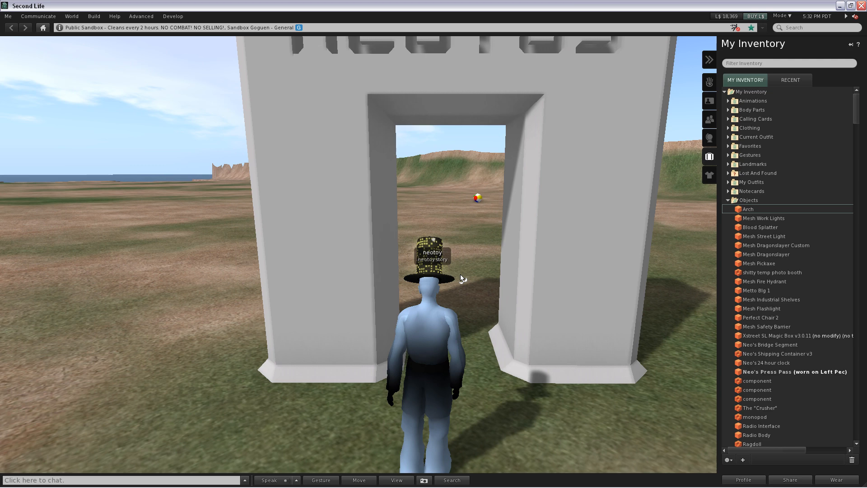
key(w)
scroll(438, 283, down, 2)
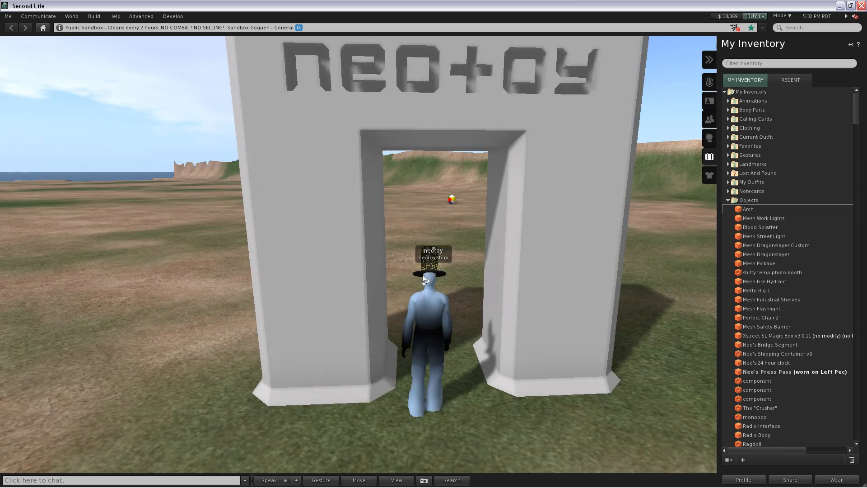
scroll(438, 282, down, 2)
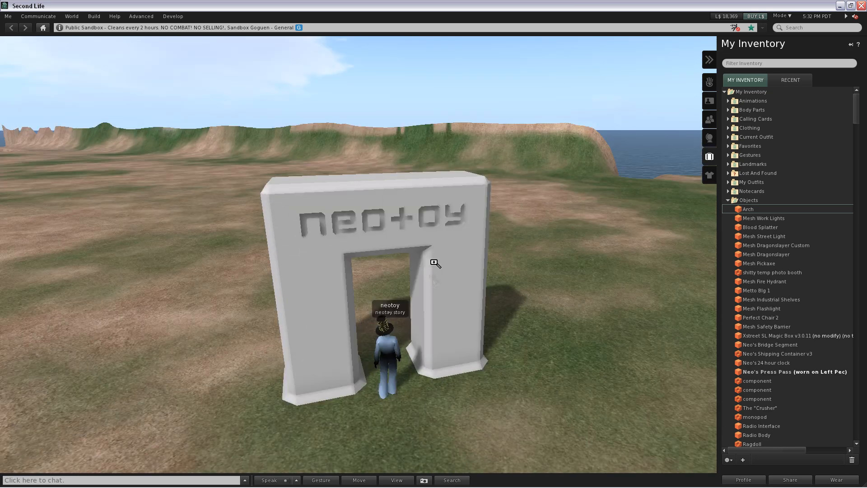
- Edit the placed arch's features, setting its physics shape type to Prim and its material to Plastic
right_click(434, 273)
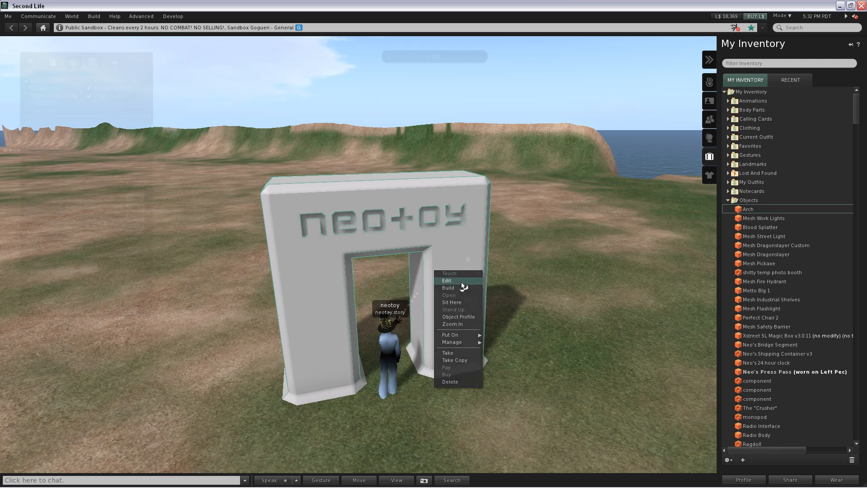
click(446, 280)
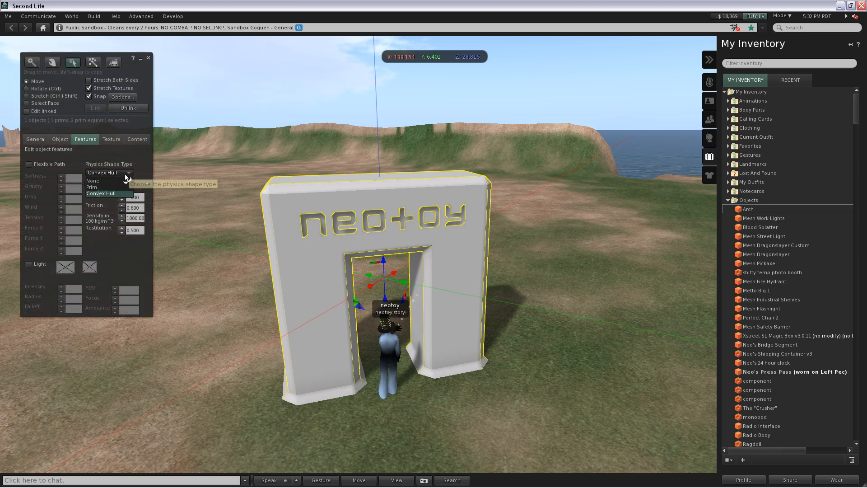
click(127, 177)
click(101, 187)
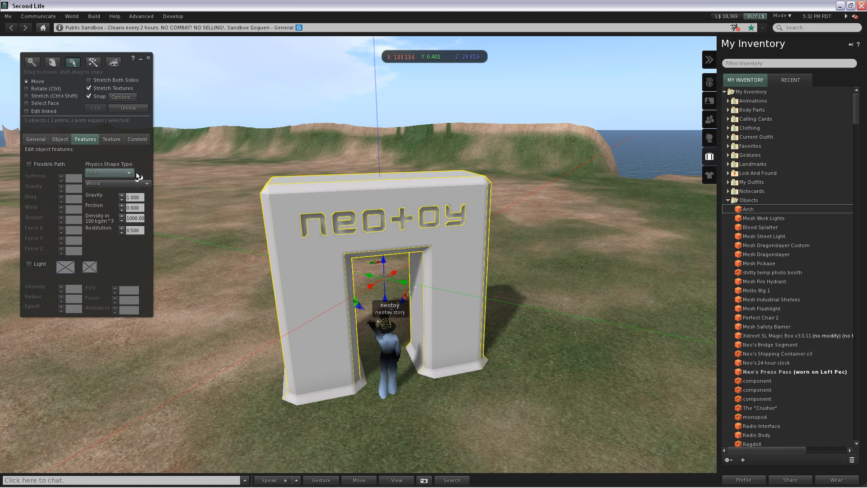
click(137, 186)
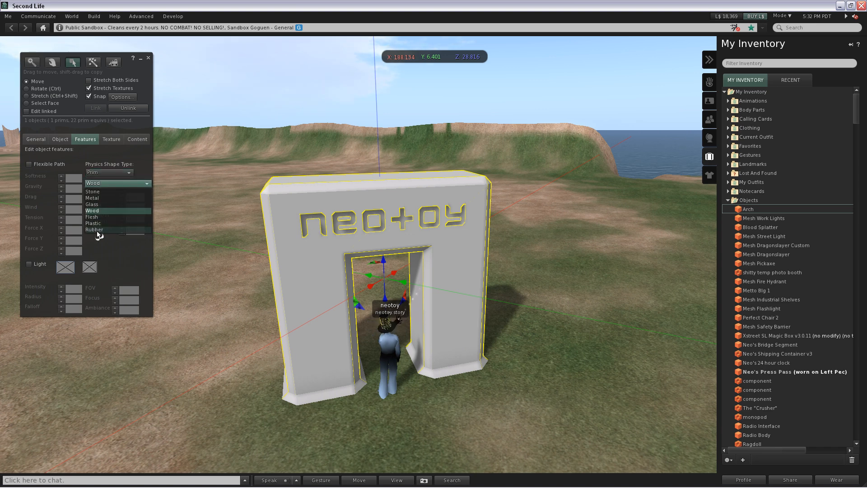
click(96, 224)
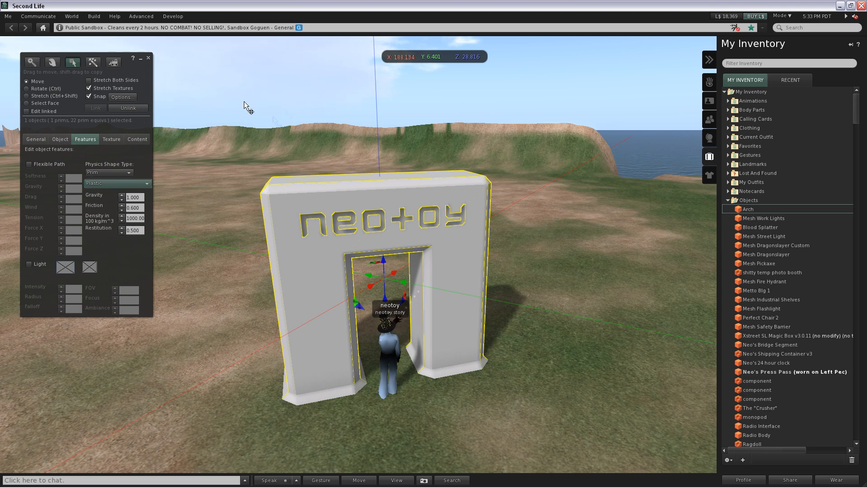
click(148, 59)
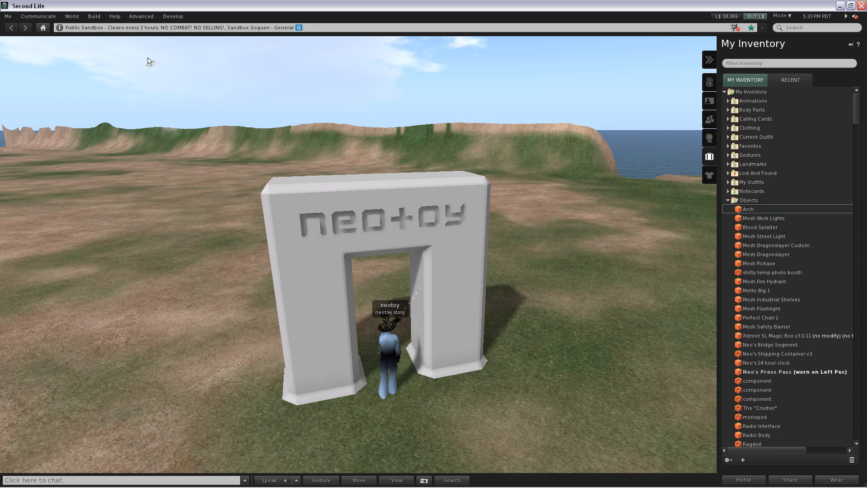
- Walk the avatar back and forth through the arch's opening to test its collision shape, and view the arch from the front
key(Up)
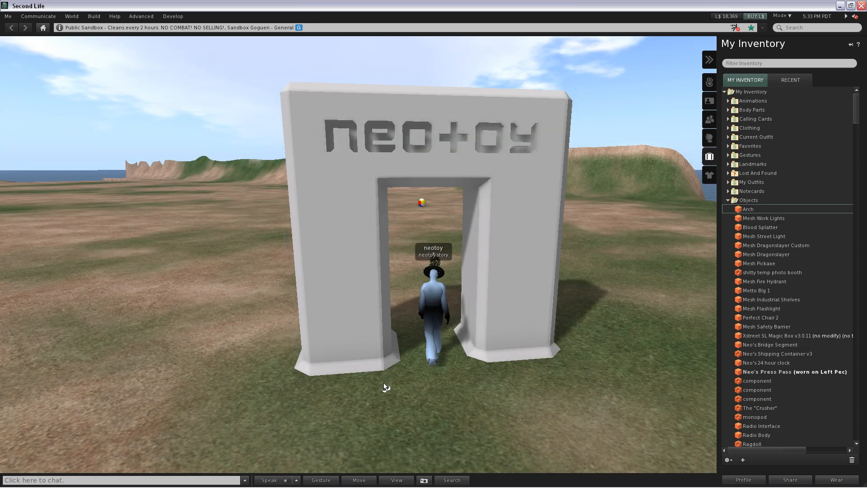
key(Up)
key(Left)
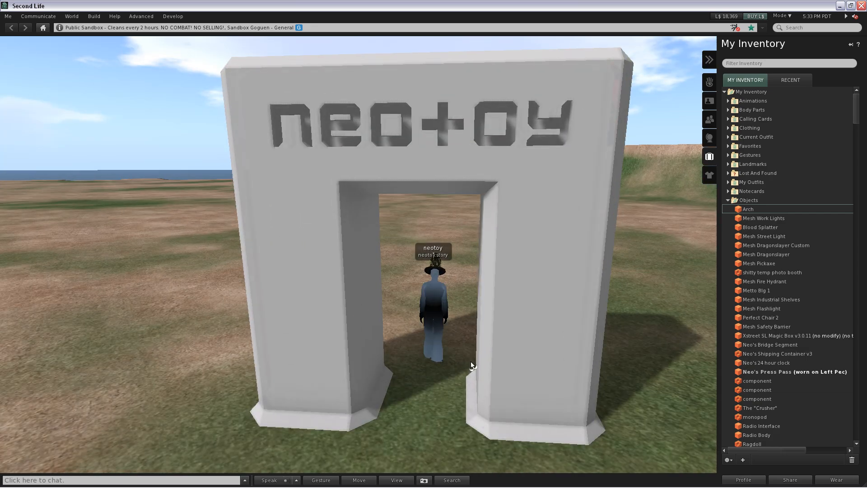
key(Down)
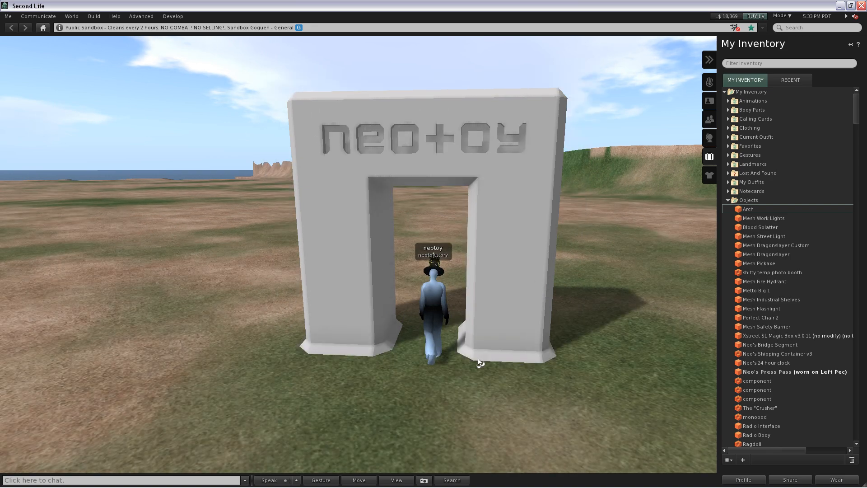
key(Down)
key(Right)
key(Left)
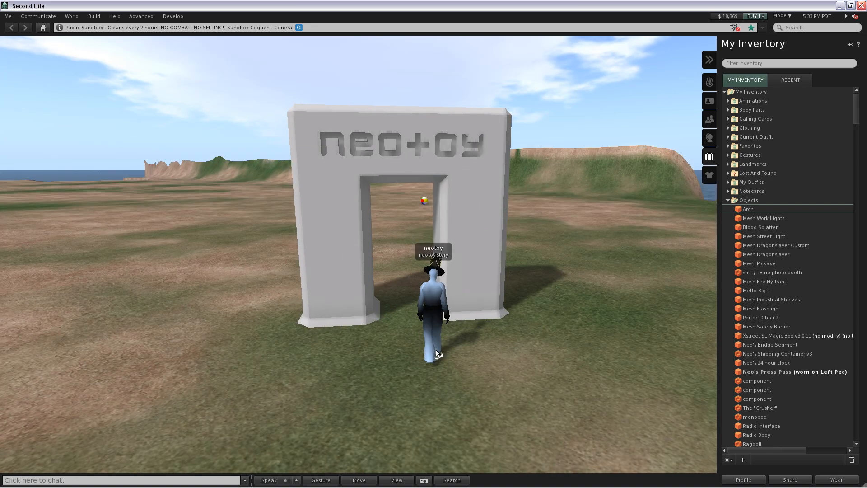
key(Up)
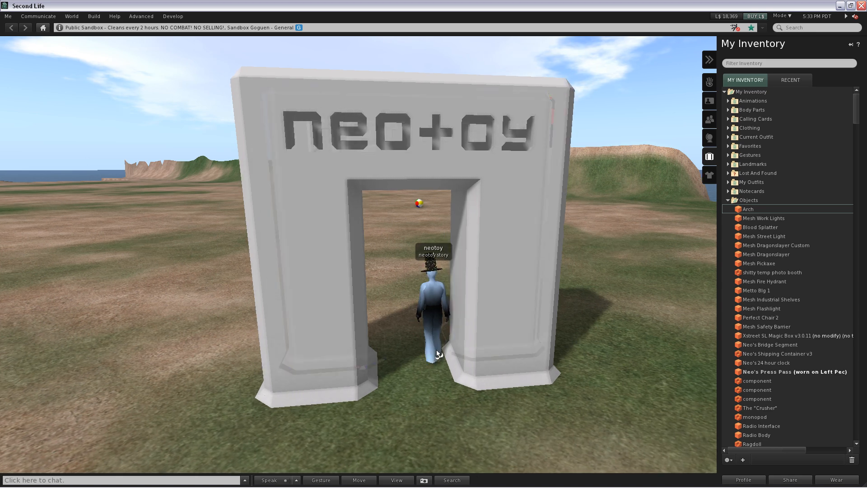
key(Down)
key(Down)
ctrl+alt+drag(406, 143, 434, 262)
key(Escape)
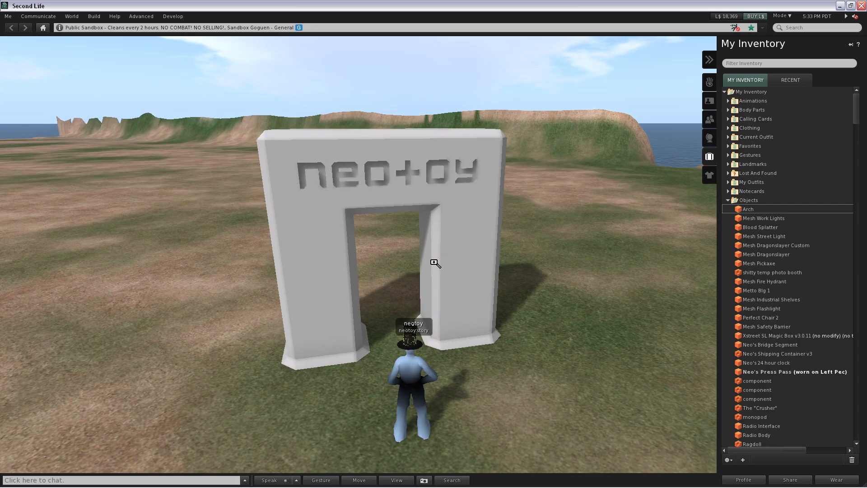